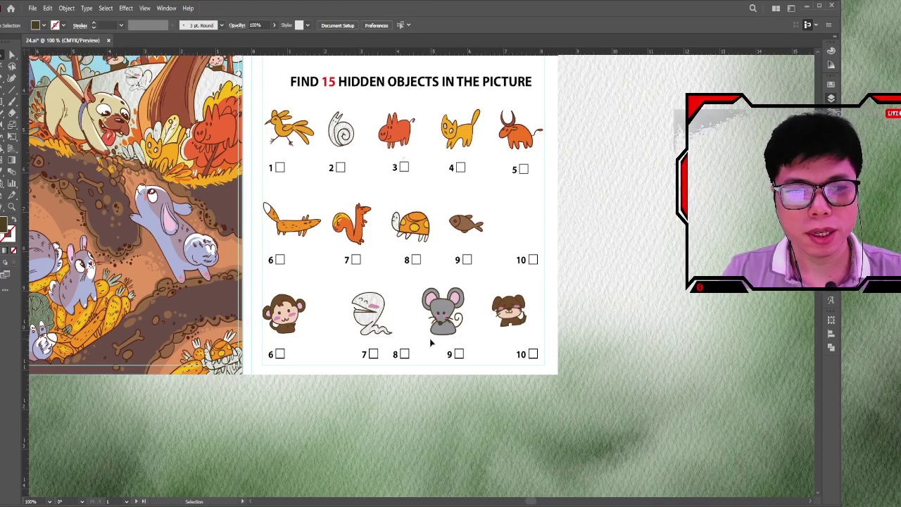
Step: Nudge the ghost and label 7 left, then delete bottom-row labels 7 to 10
scroll(431, 343, up, 2)
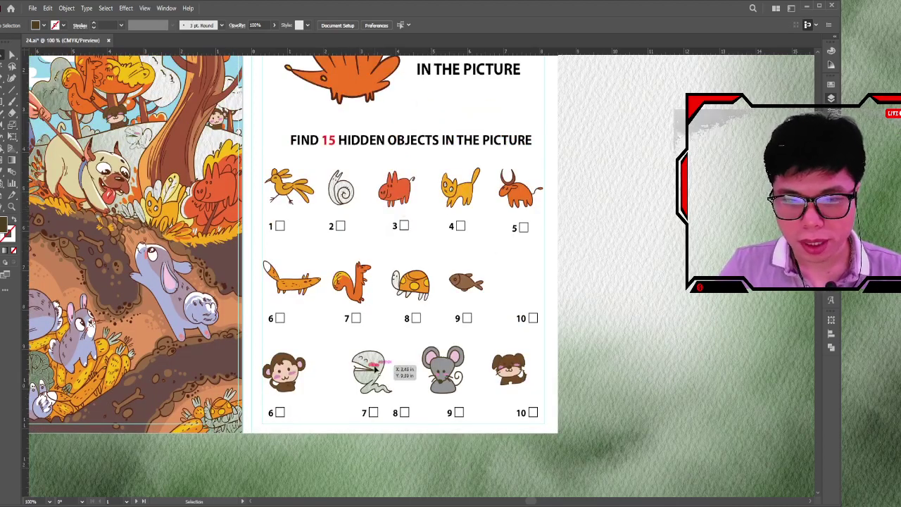
drag(375, 368, 365, 366)
drag(376, 418, 368, 418)
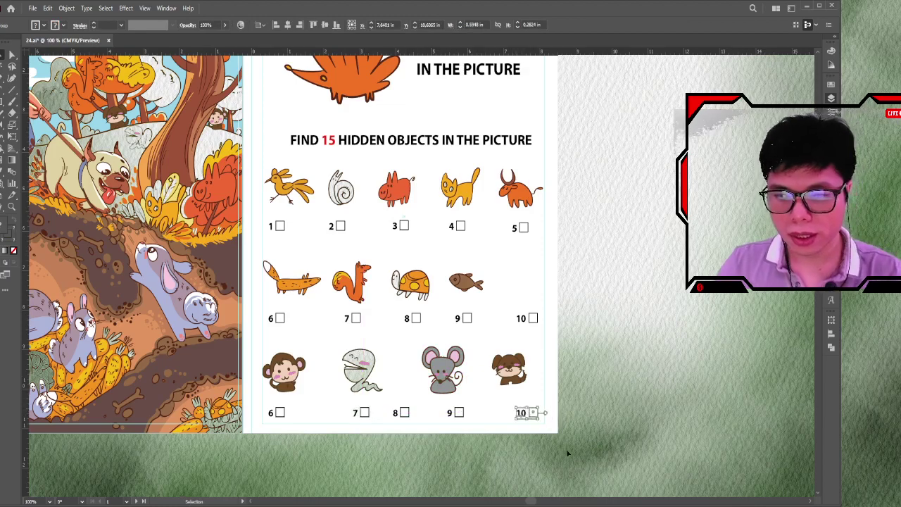
drag(568, 452, 324, 410)
key(Delete)
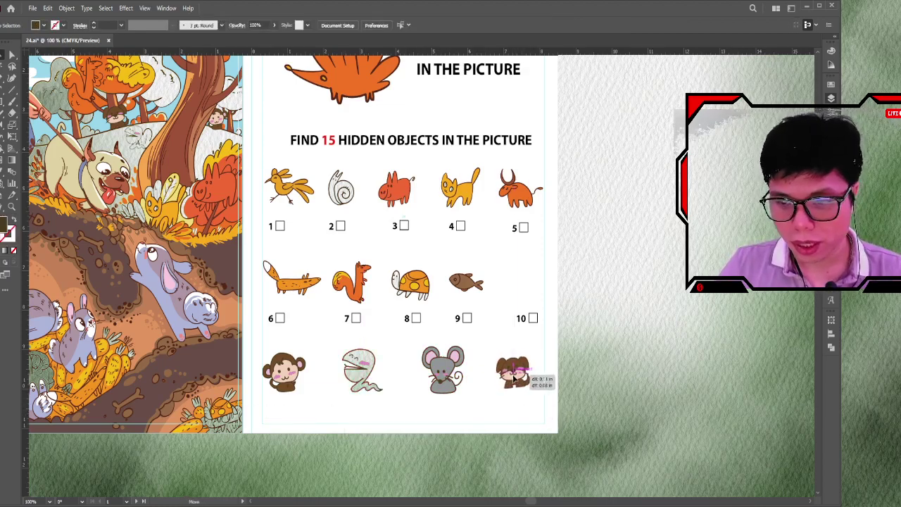
Step: Enlarge the dog and space the fish, turtle, squirrel and fox evenly across the middle row
click(496, 373)
drag(496, 373, 516, 372)
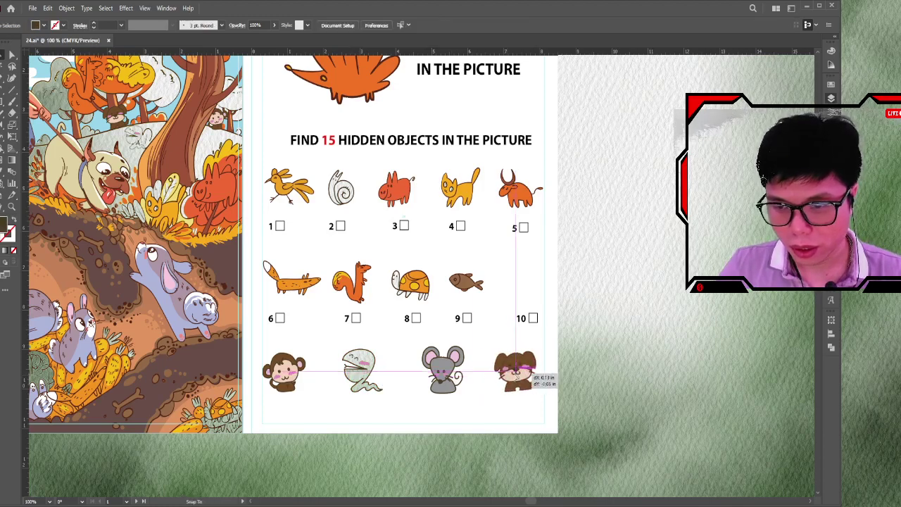
drag(479, 285, 533, 285)
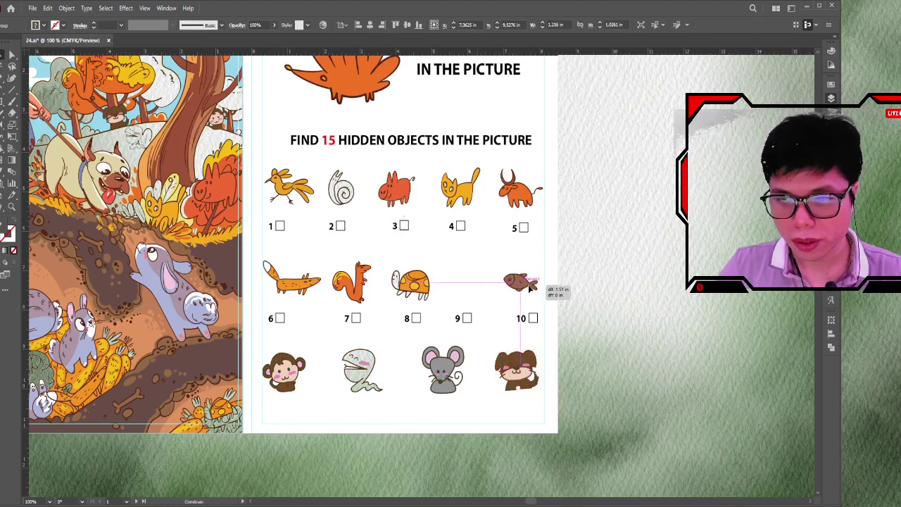
drag(430, 289, 462, 288)
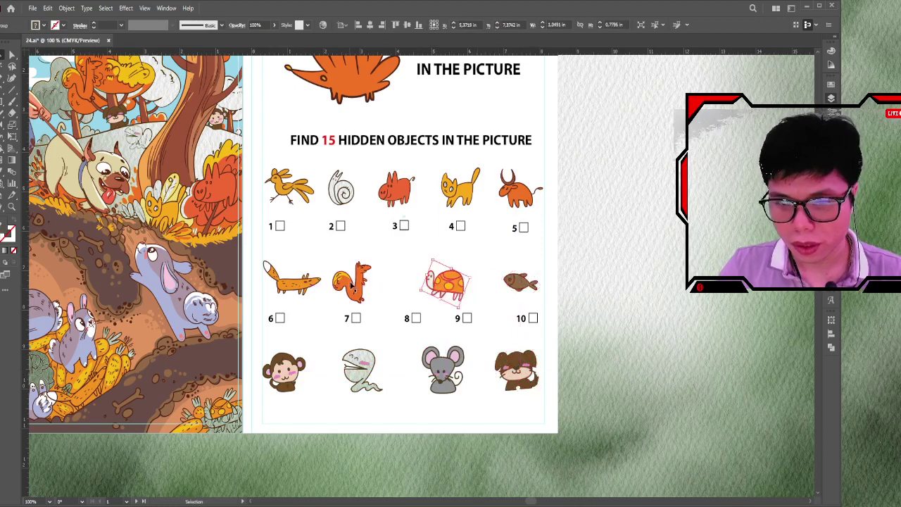
drag(363, 282, 389, 281)
drag(312, 281, 385, 296)
click(613, 286)
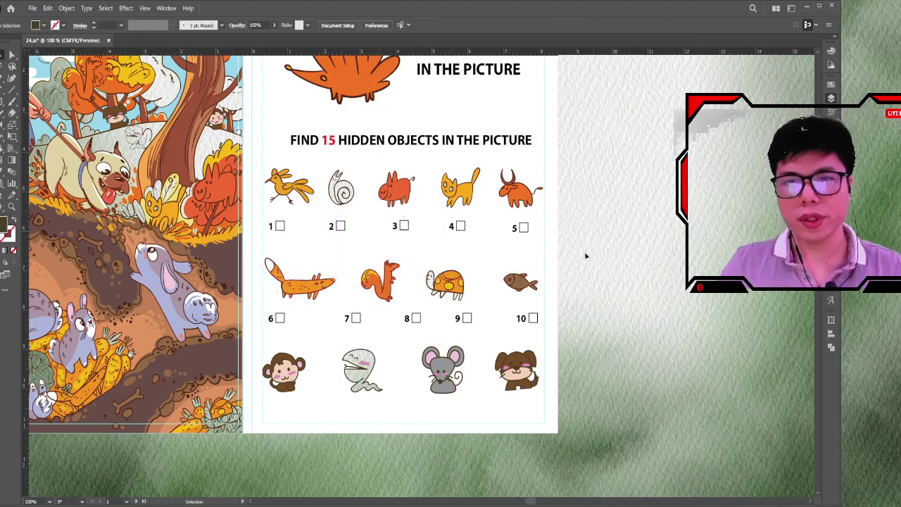
scroll(576, 237, down, 1)
Step: Copy the 6–10 label row down below the bottom-row figures
scroll(560, 241, down, 1)
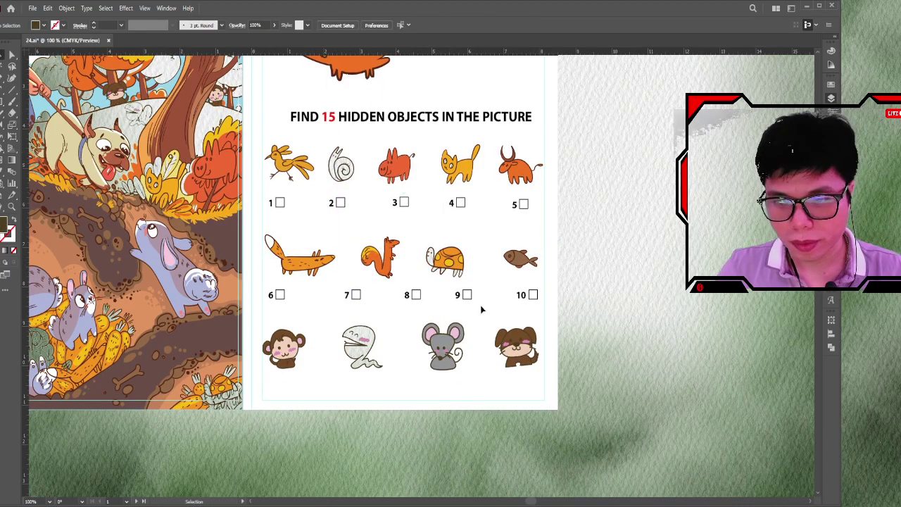
click(278, 302)
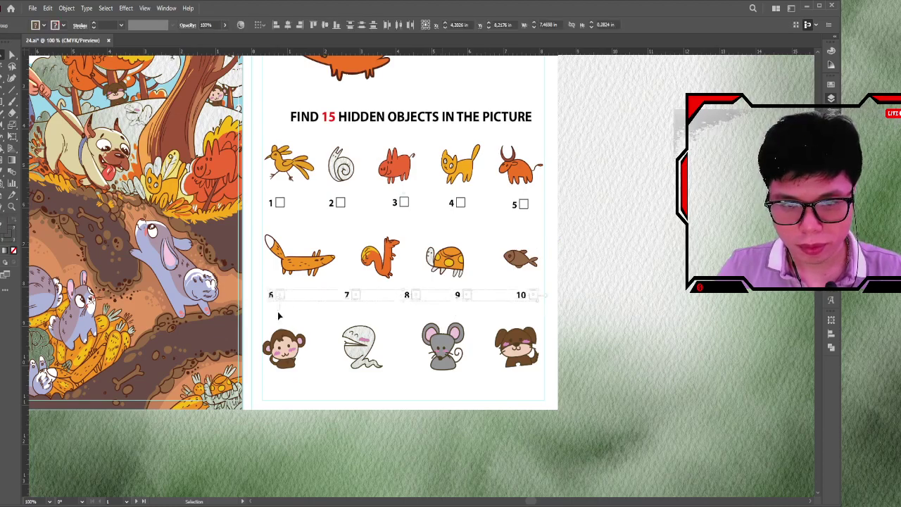
click(535, 317)
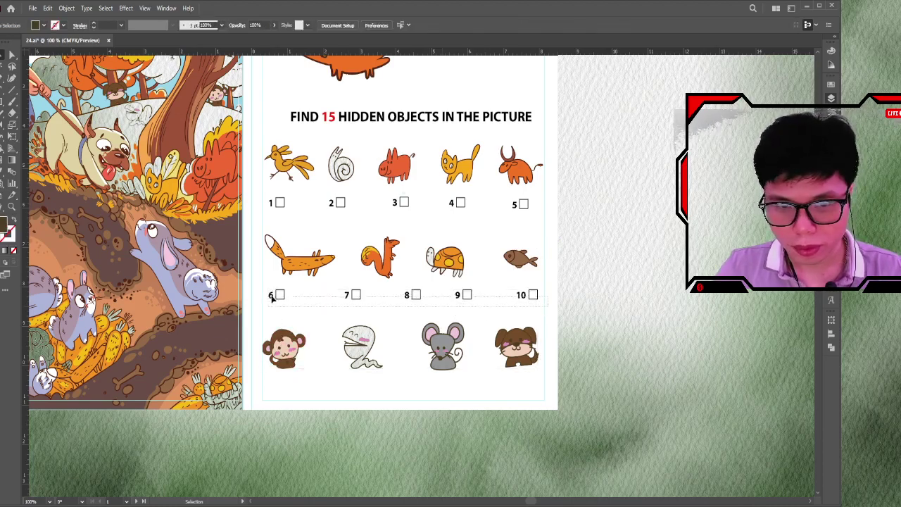
alt+shift+drag(272, 297, 272, 386)
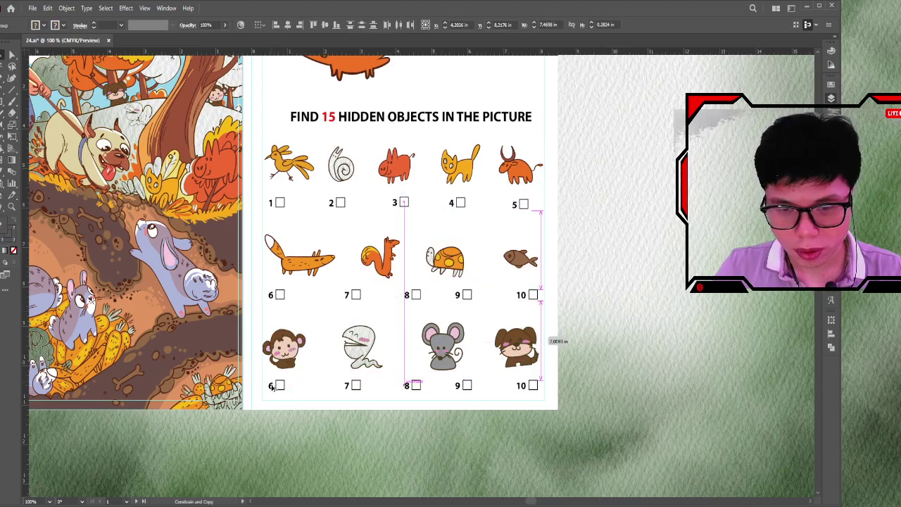
click(335, 412)
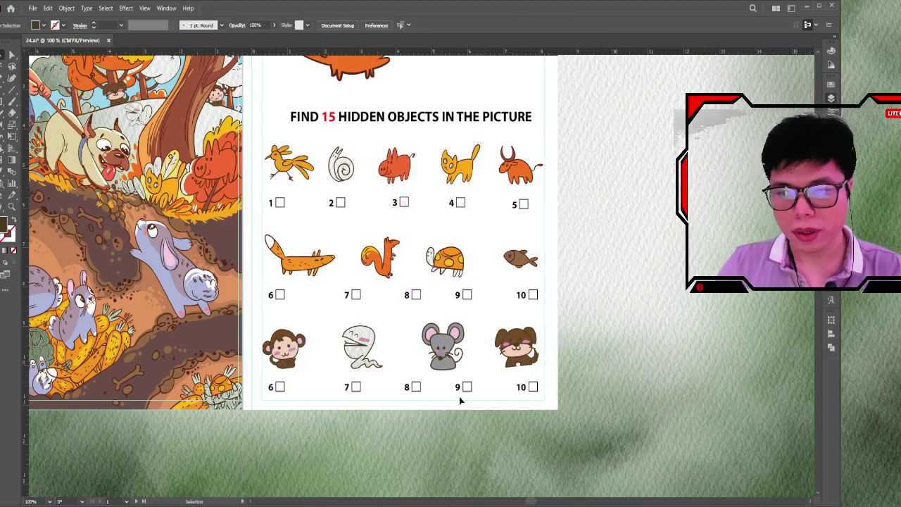
Step: Delete the extra 10 label and labels 6 to 9 from the copied bottom row
click(529, 387)
key(Delete)
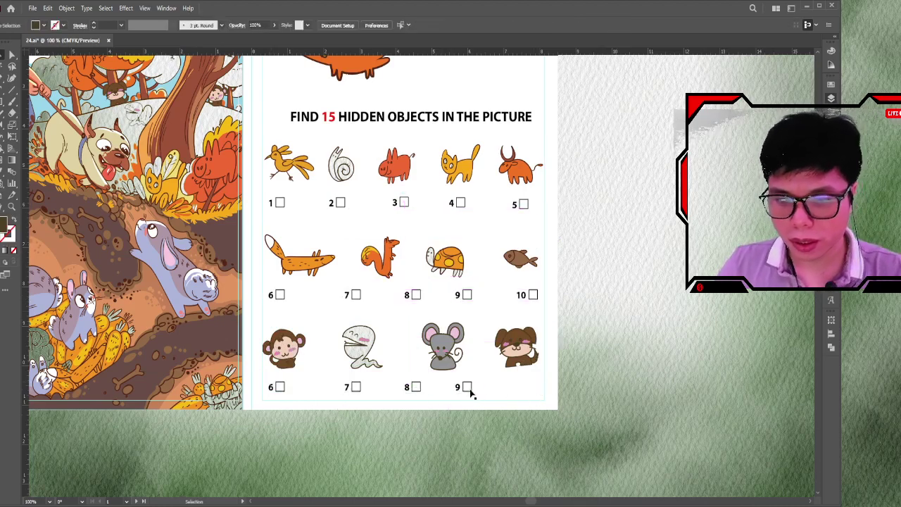
key(a)
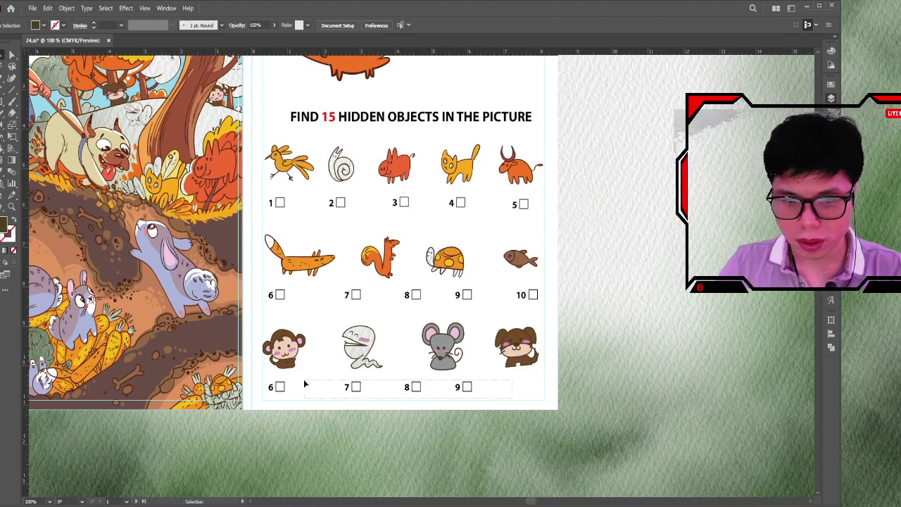
drag(303, 378, 493, 398)
key(Delete)
Step: Place copies of the 10 label under the bottom figures, lining one up under the mouse
mouse_move(525, 300)
mouse_down()
mouse_move(280, 407)
mouse_move(517, 392)
mouse_up()
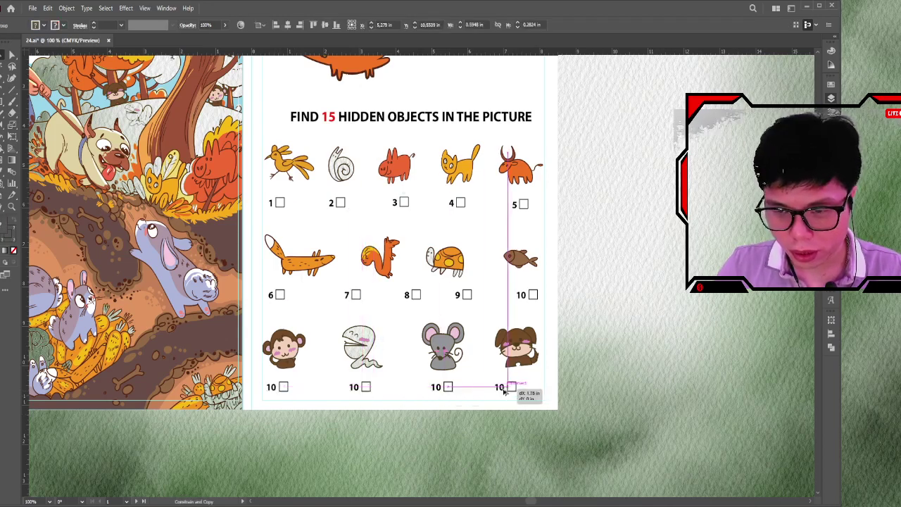
drag(445, 392, 446, 393)
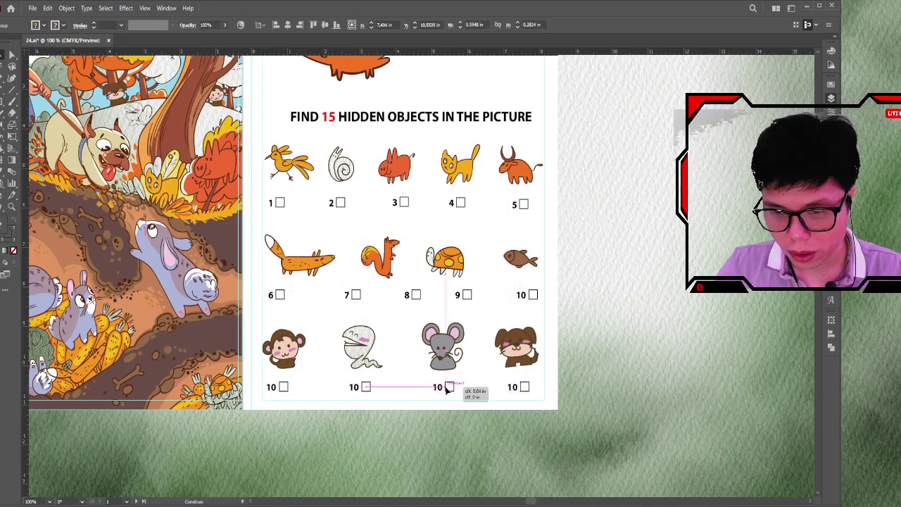
click(569, 390)
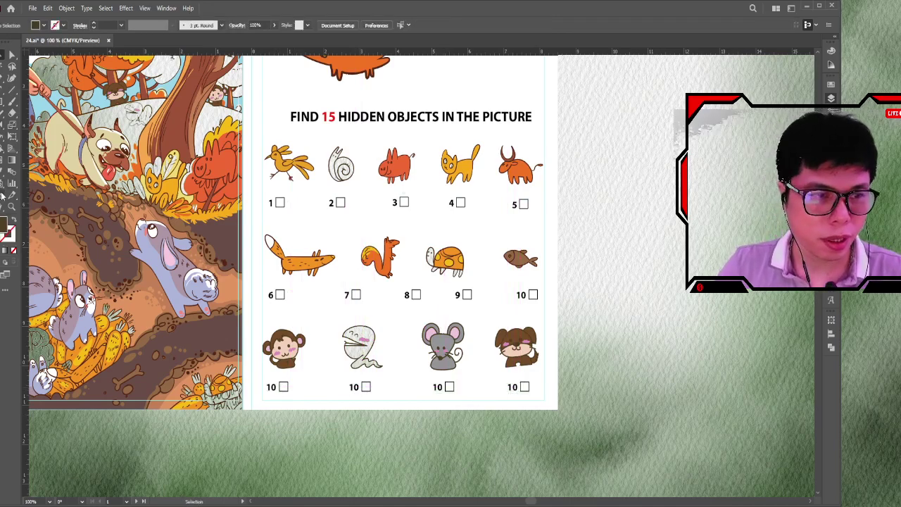
key(t)
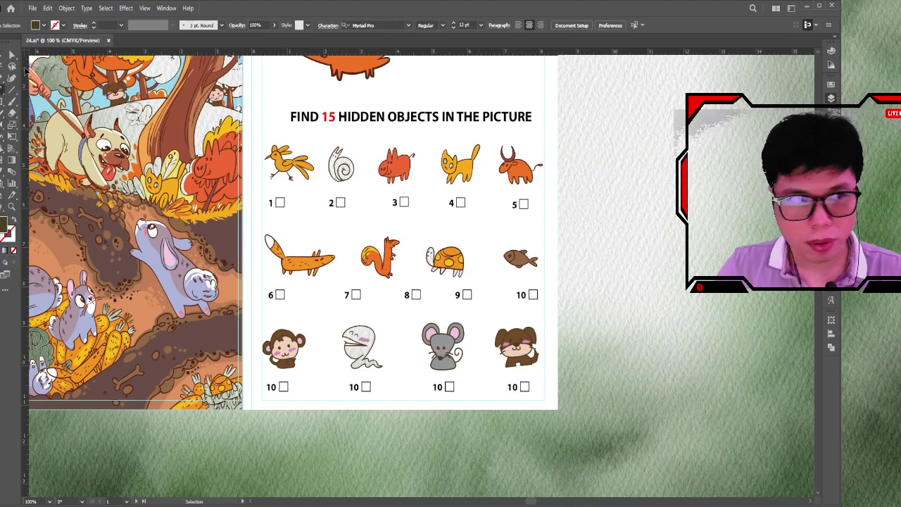
Step: Delete the middle-row 10 label and move labels 9, 8, 7 under the fish, turtle and squirrel
key(v)
click(522, 294)
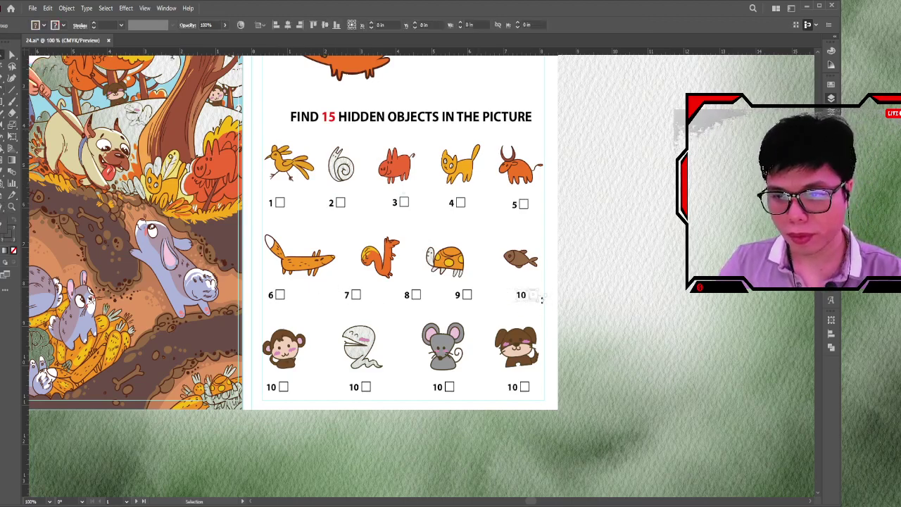
key(Delete)
drag(469, 295, 528, 305)
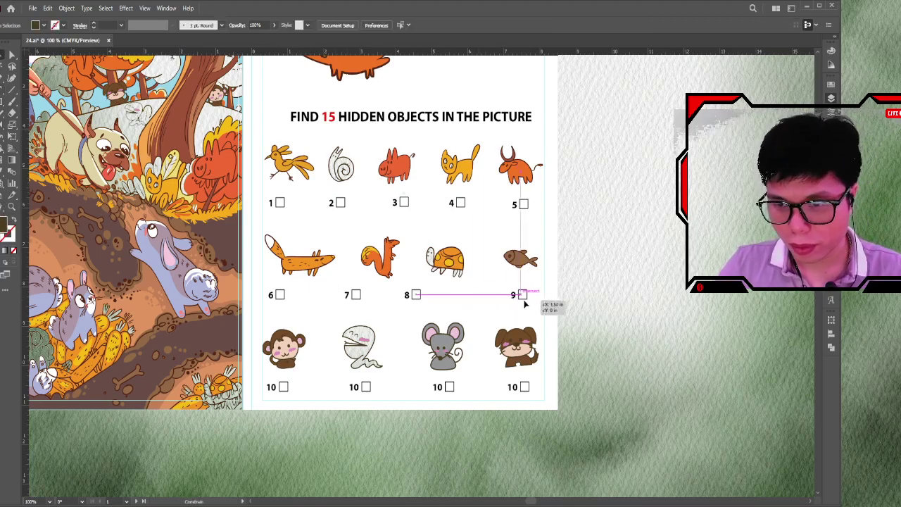
drag(416, 296, 453, 301)
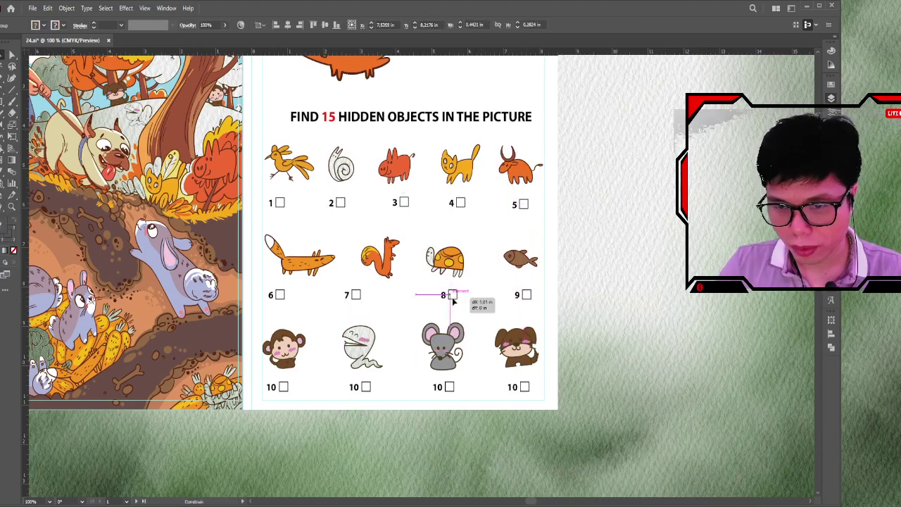
drag(352, 296, 382, 295)
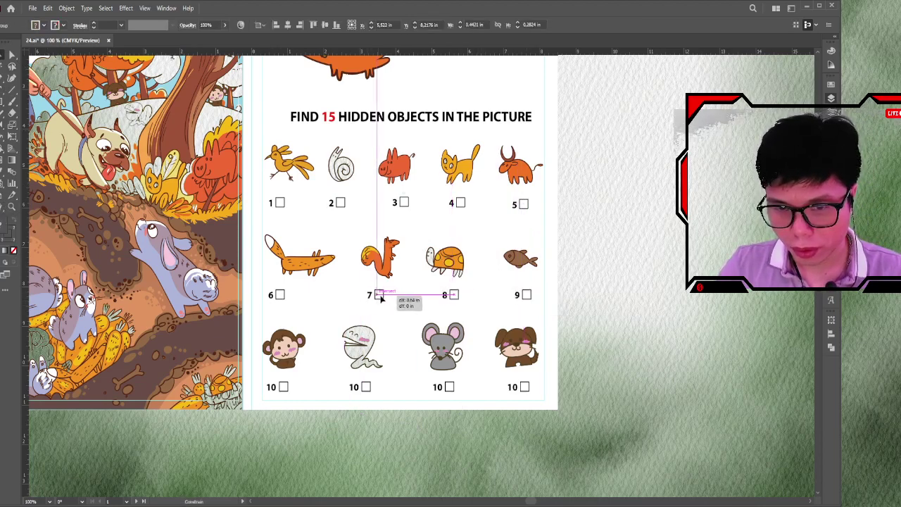
Step: Move label 6 under the fox and label 1 slightly right under the bird
click(397, 304)
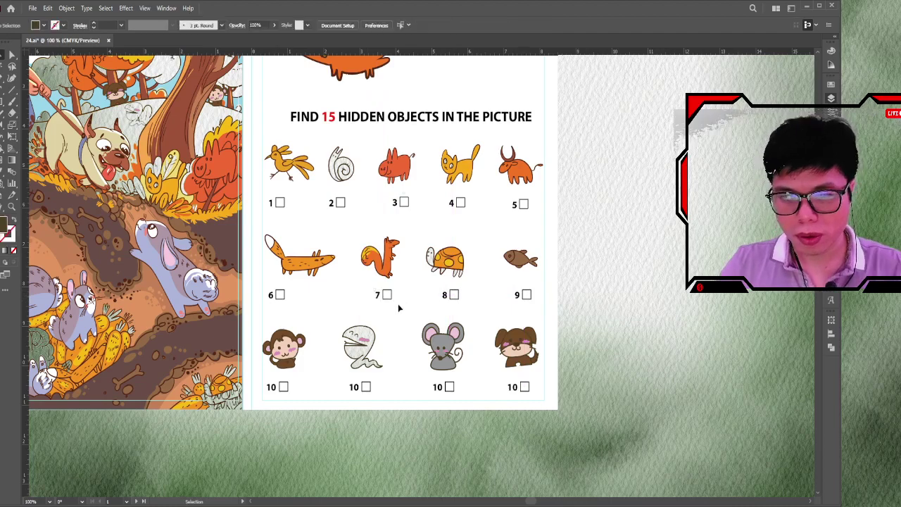
click(278, 296)
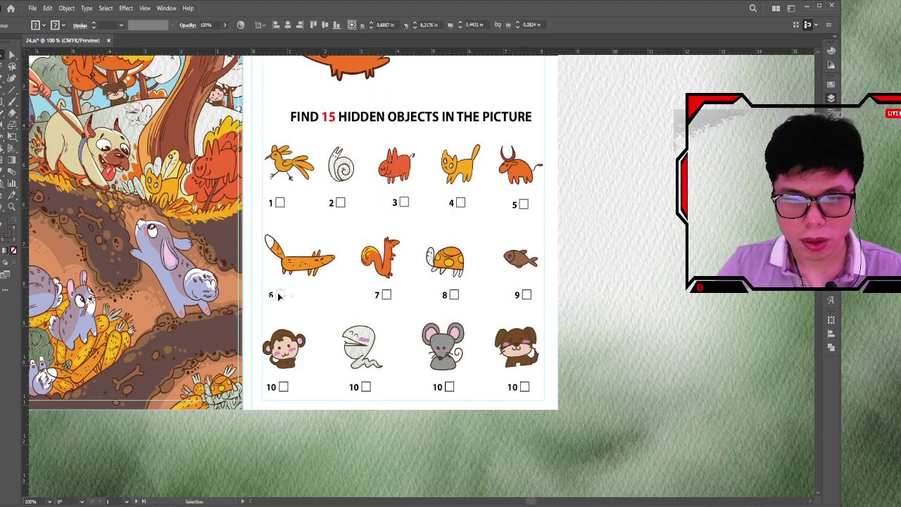
drag(280, 296, 297, 295)
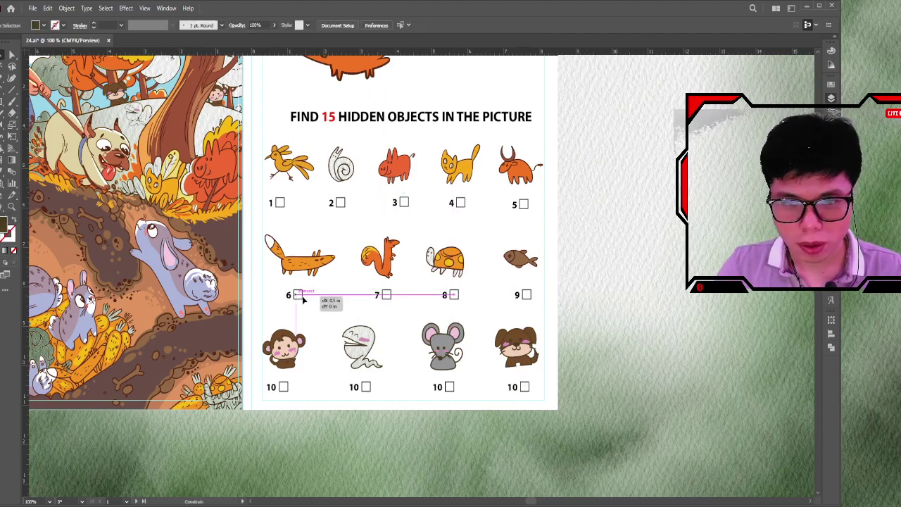
drag(281, 206, 292, 207)
click(343, 220)
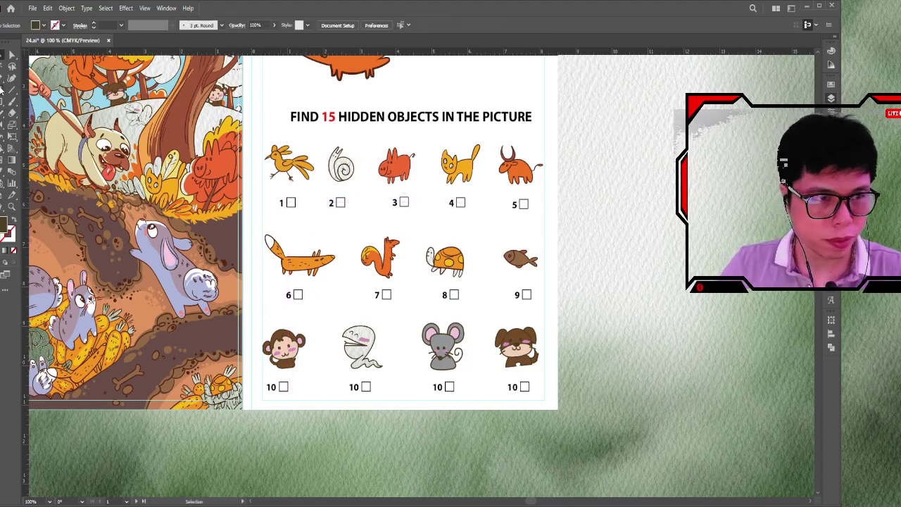
key(t)
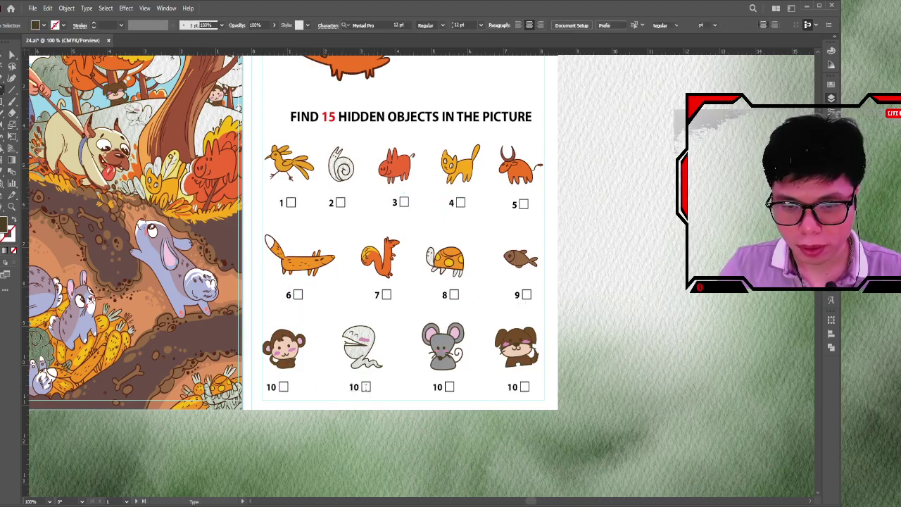
click(353, 386)
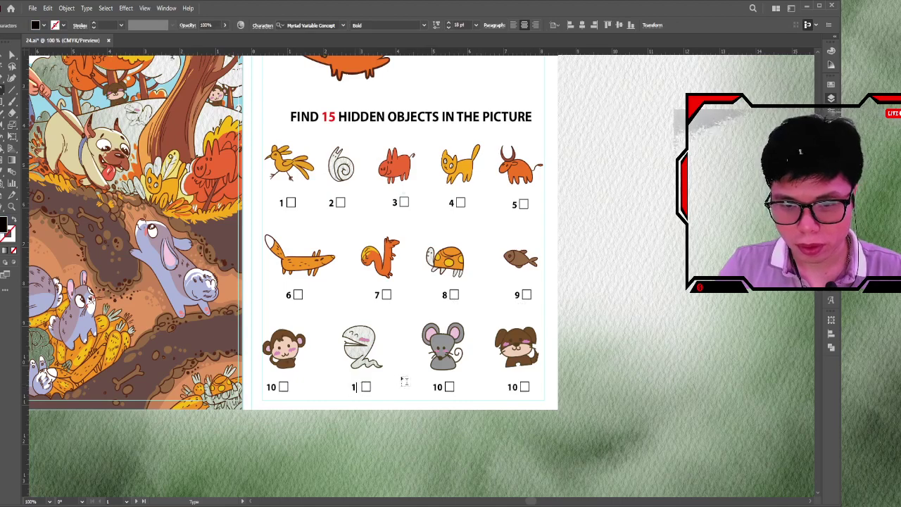
key(Delete)
text(2)
double_click(512, 387)
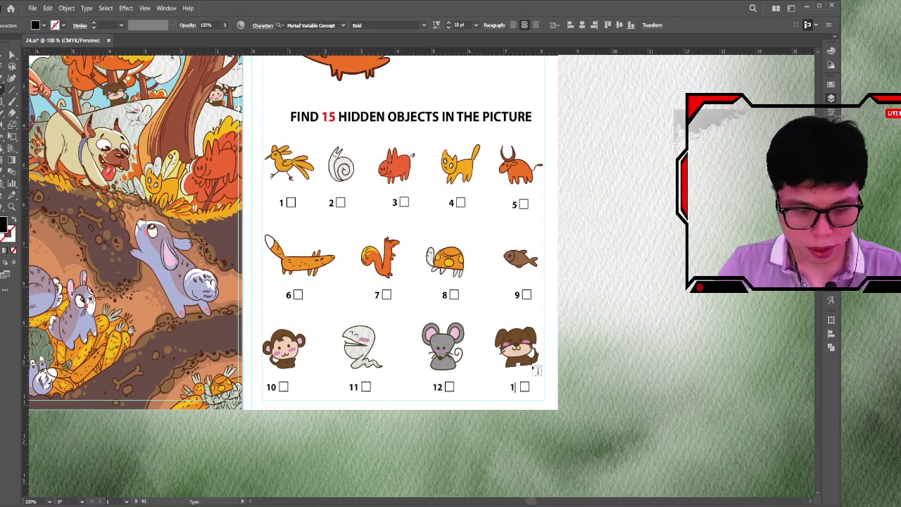
text(3)
key(Escape)
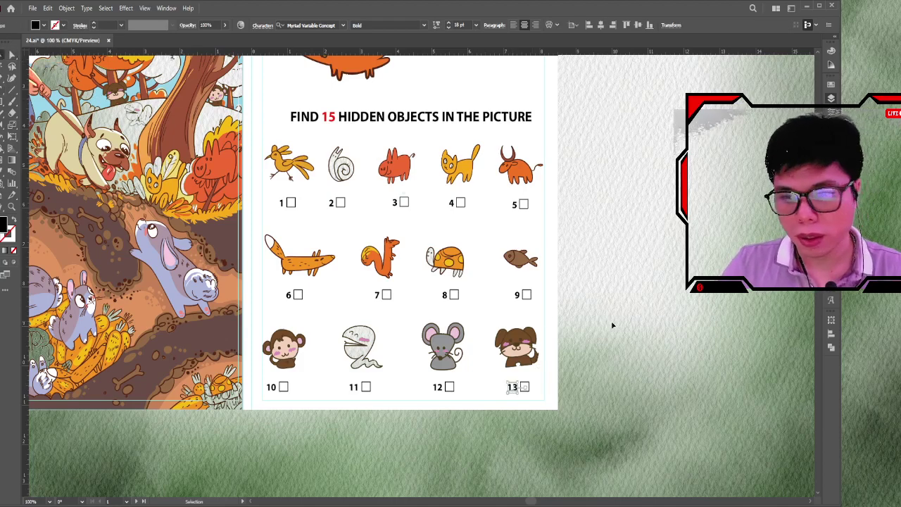
click(584, 337)
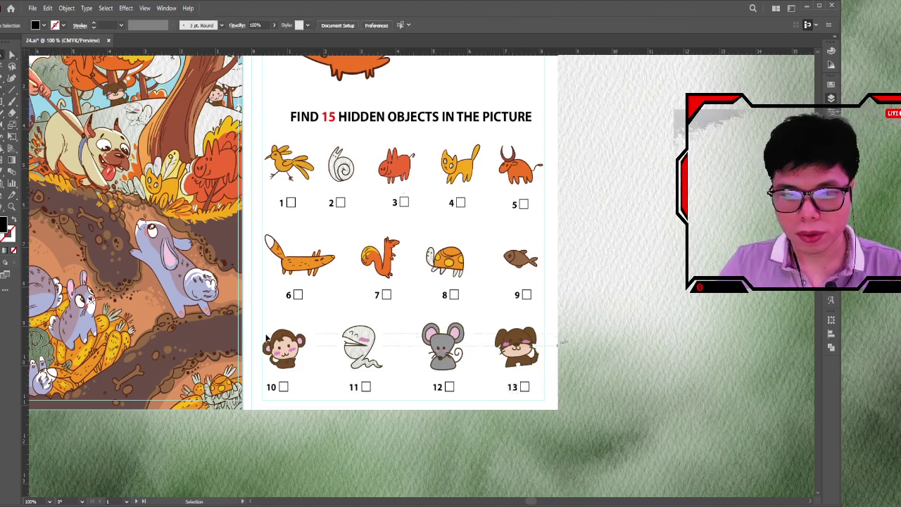
drag(563, 343, 266, 339)
click(586, 278)
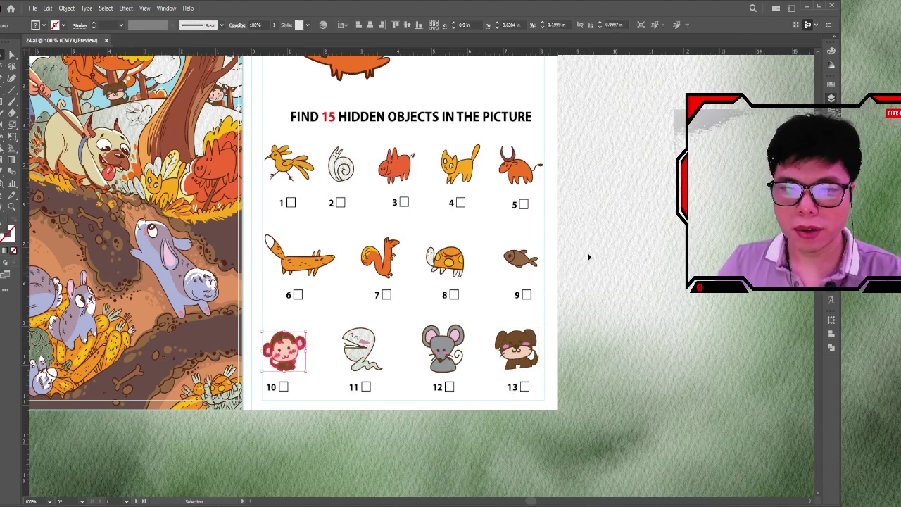
key(a)
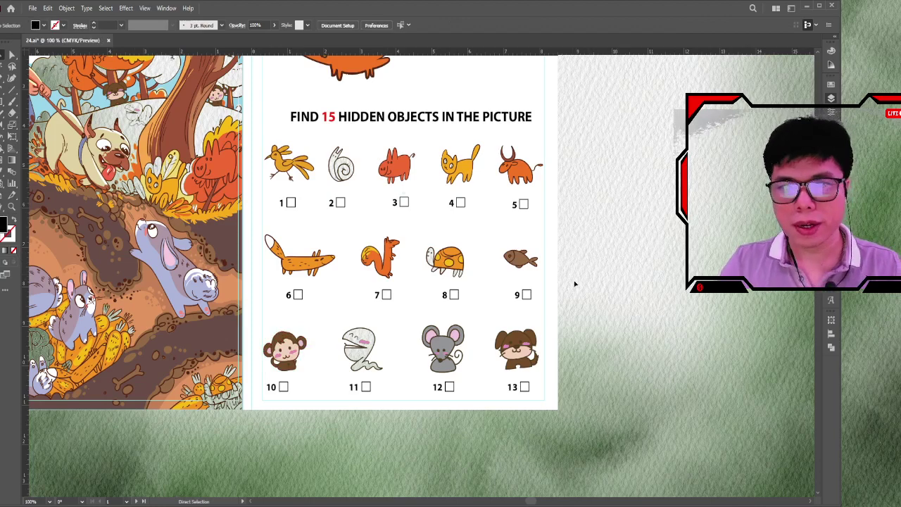
Step: Change the heading number from 15 to 13
key(v)
scroll(576, 295, up, 1)
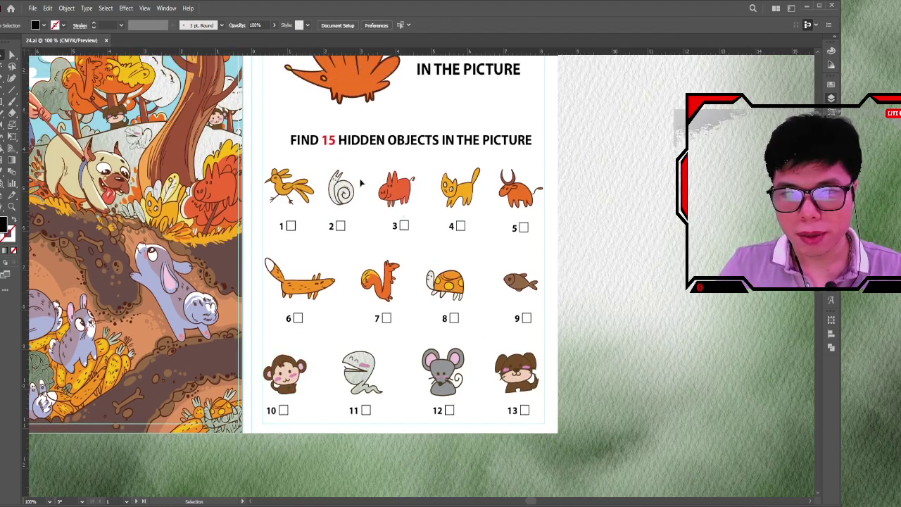
key(t)
drag(338, 141, 330, 141)
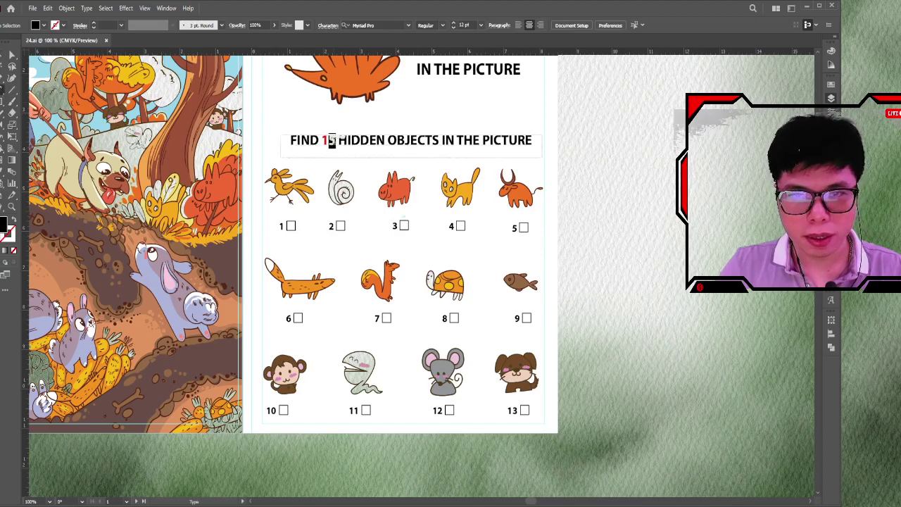
text(3)
click(8, 55)
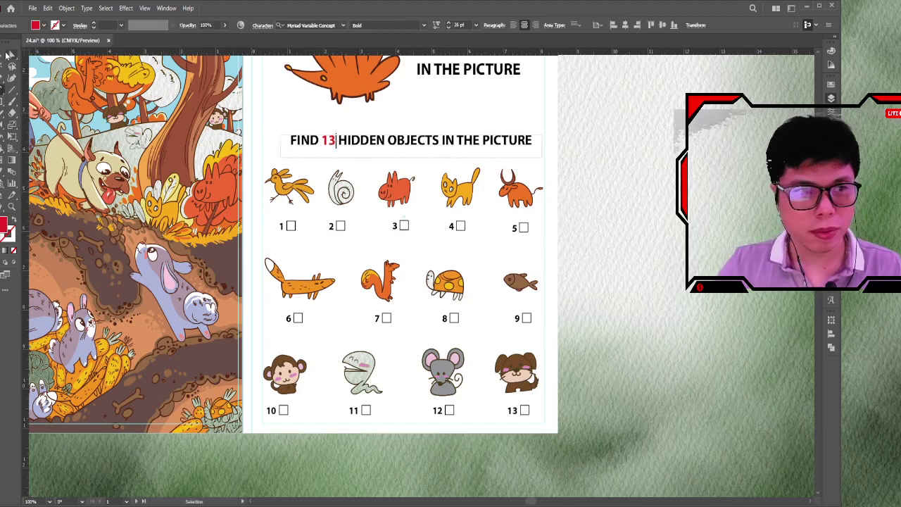
click(545, 223)
Step: Reposition the hedgehog and FIND CUTE SEAL title, then save the file as 25.ai
scroll(584, 225, up, 3)
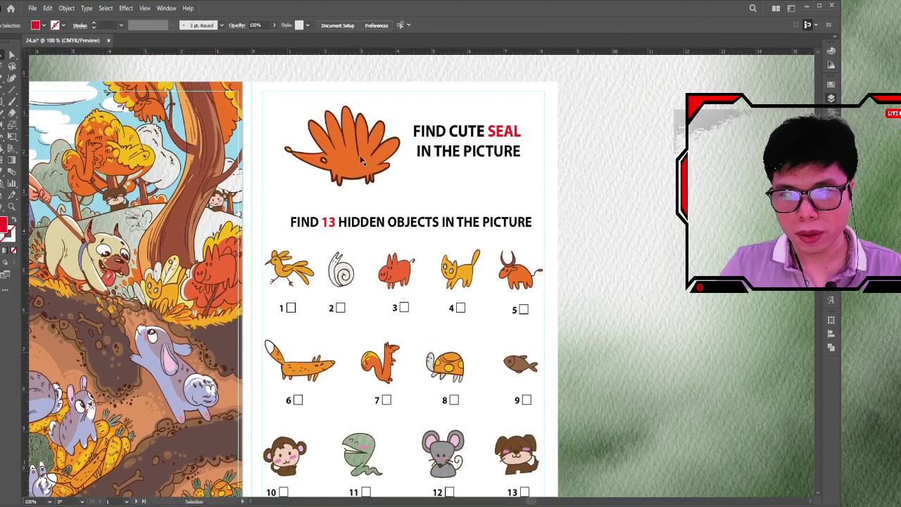
drag(361, 161, 361, 166)
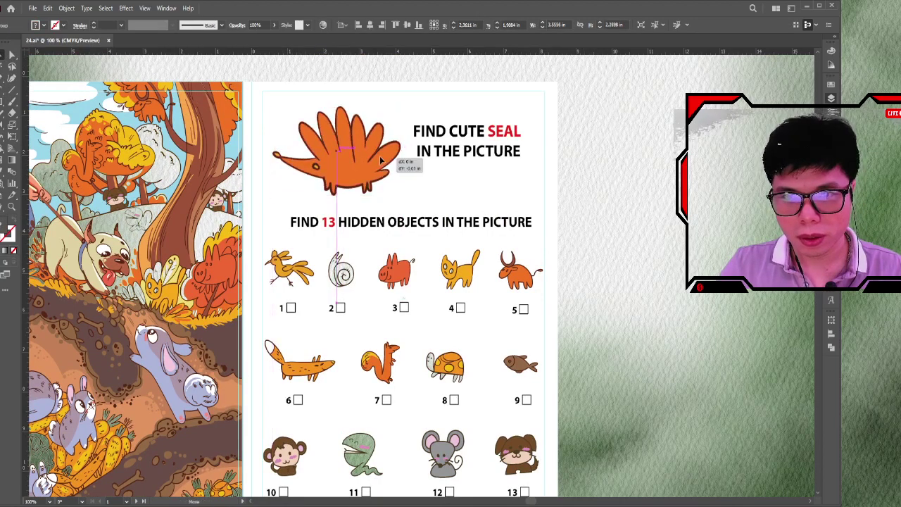
drag(377, 161, 382, 161)
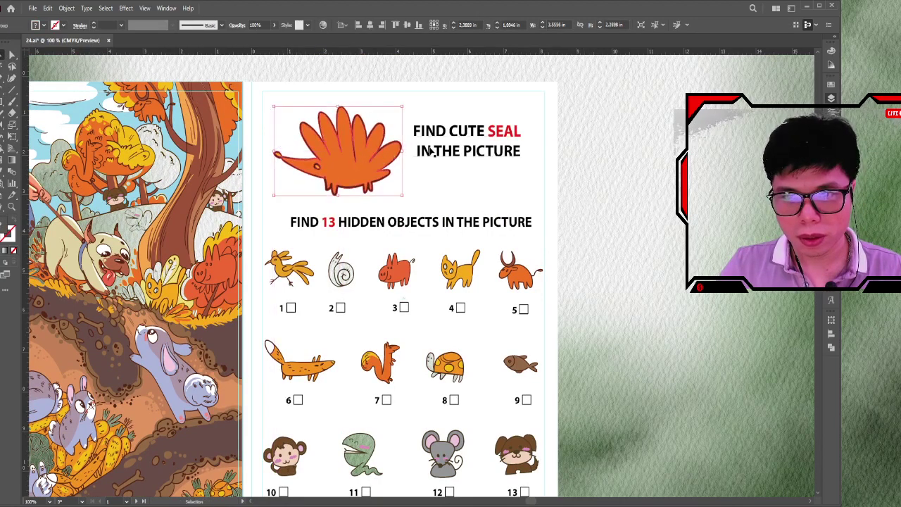
click(611, 185)
drag(465, 156, 465, 161)
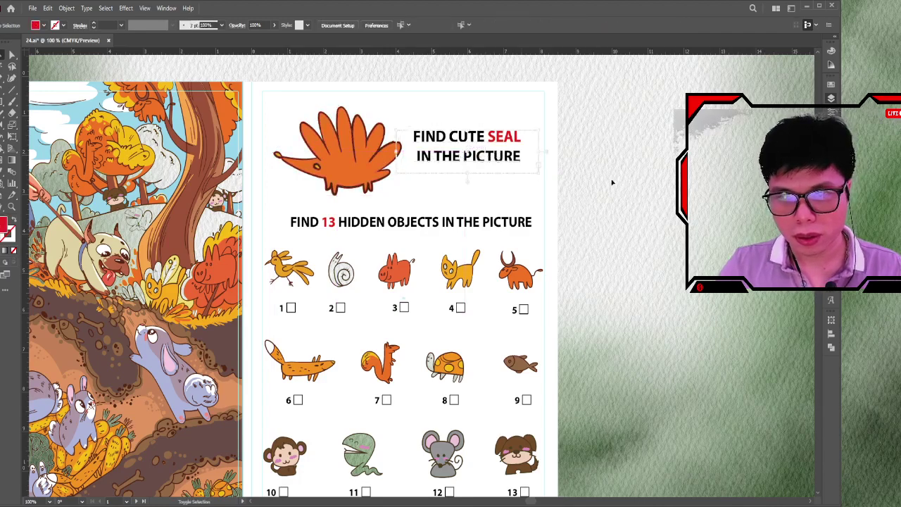
key(ctrl+minus)
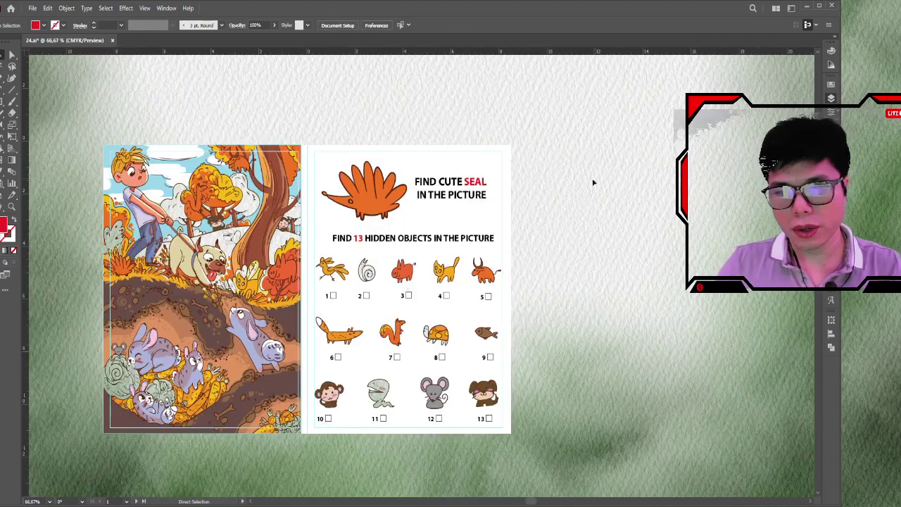
key(ctrl+s)
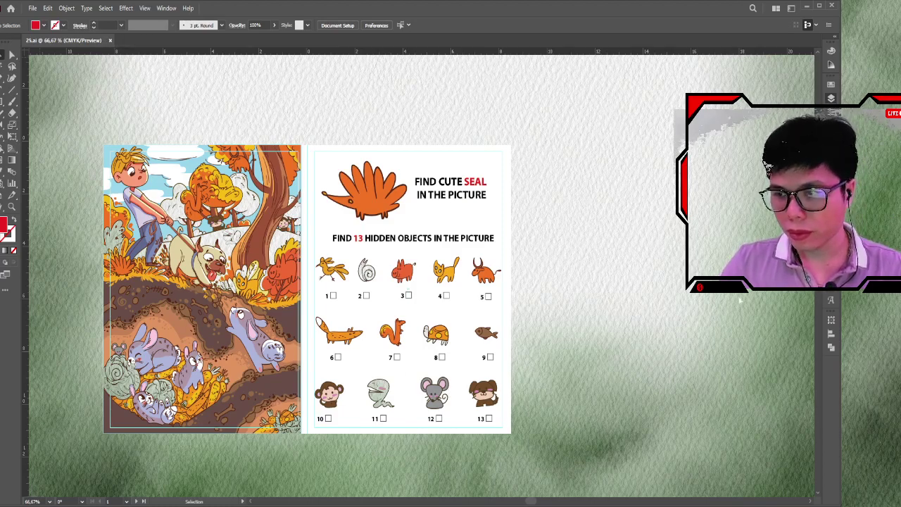
Step: Delete the hedgehog, animal icons and left-page scene illustration from 25.ai
key(Delete)
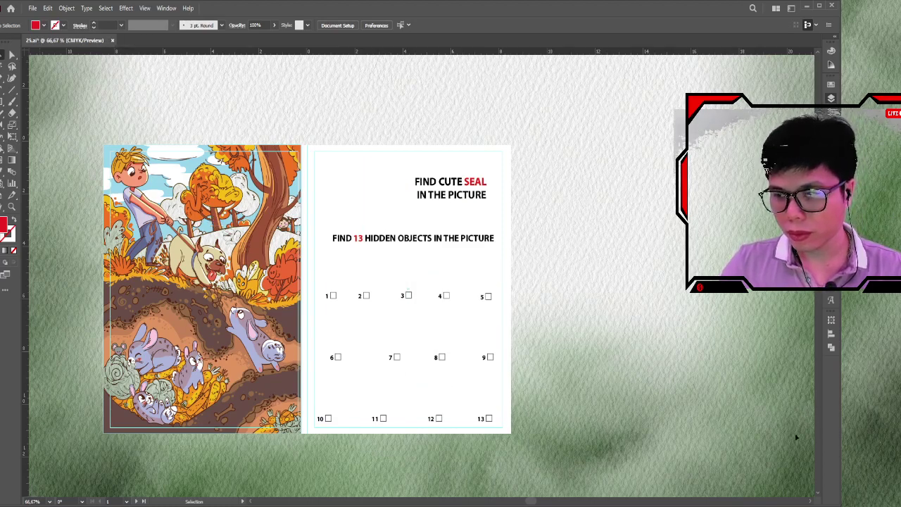
key(Delete)
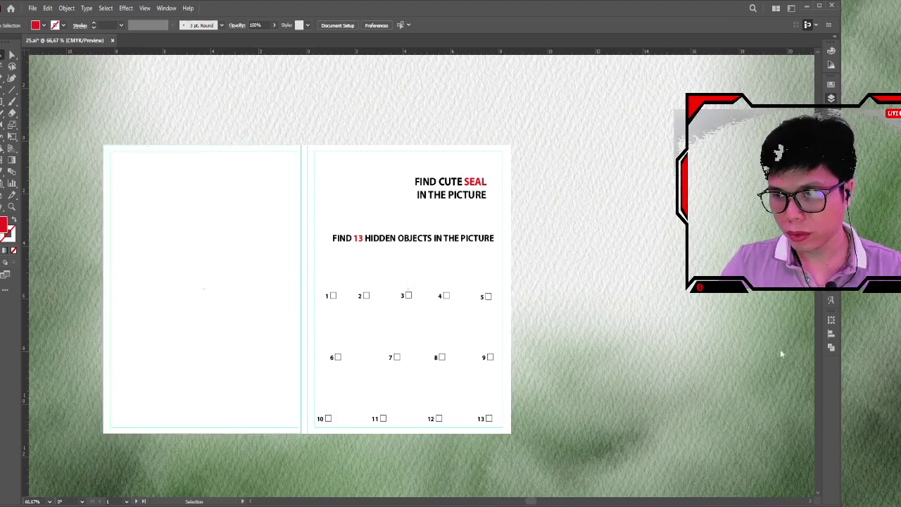
drag(565, 237, 595, 233)
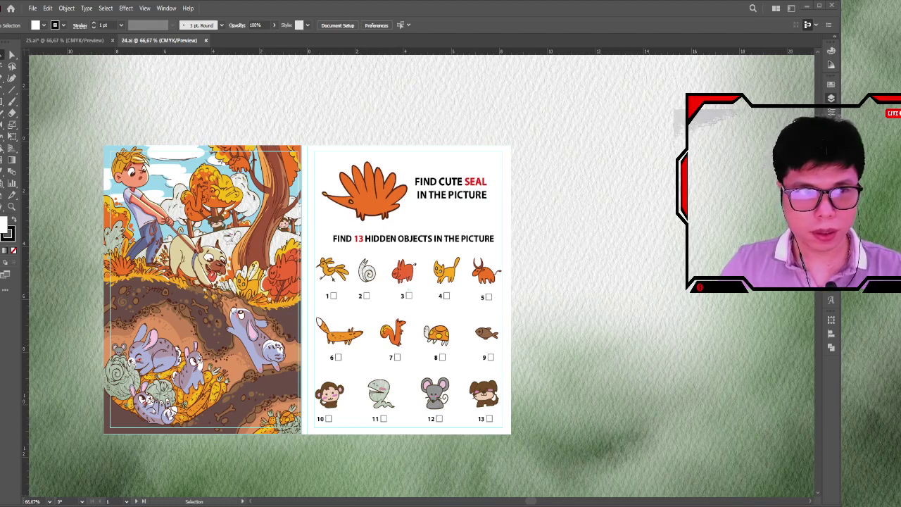
Step: Replace SEAL in the title with the pasted word Hedgehog and widen the text frame
click(2, 89)
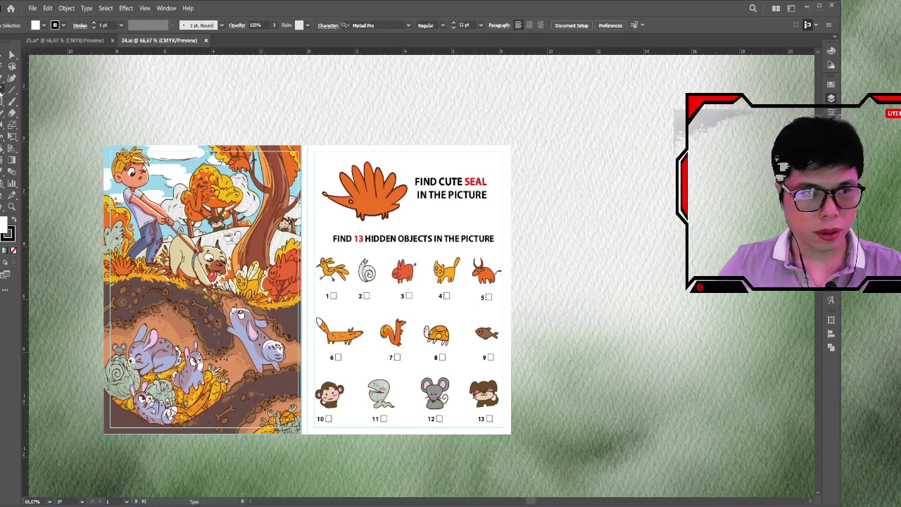
double_click(485, 181)
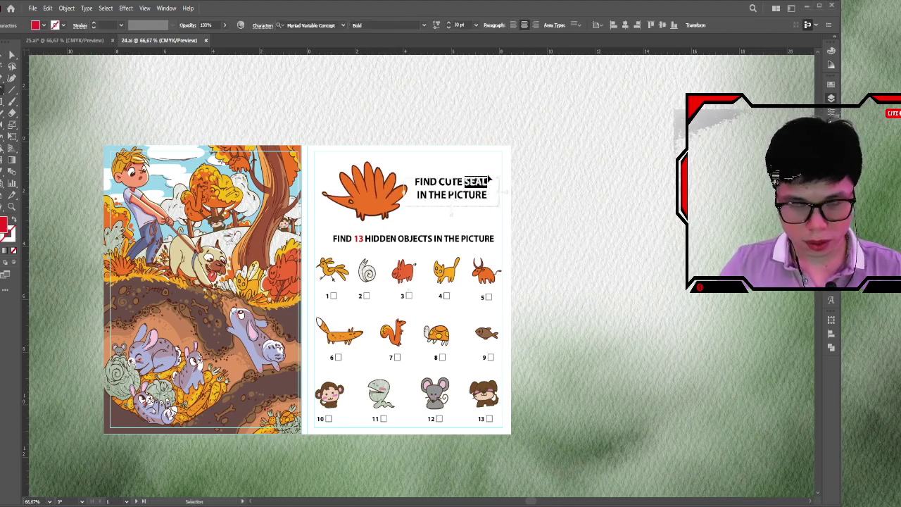
key(ctrl+v)
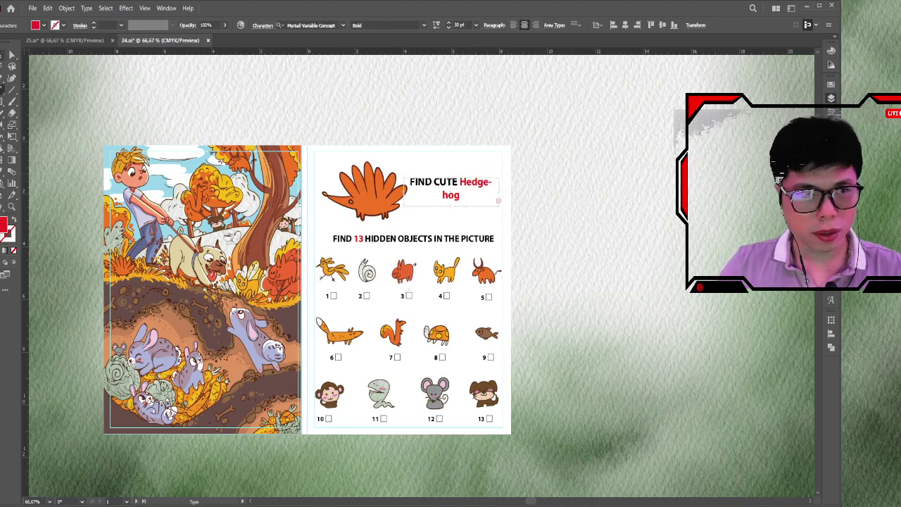
key(Escape)
drag(500, 194, 512, 190)
Step: Narrow the hedgehog image, set HEDGEHOG to all caps, and shift the title and hedgehog right
click(366, 194)
mouse_move(407, 190)
mouse_down()
mouse_move(392, 190)
mouse_move(417, 185)
mouse_up()
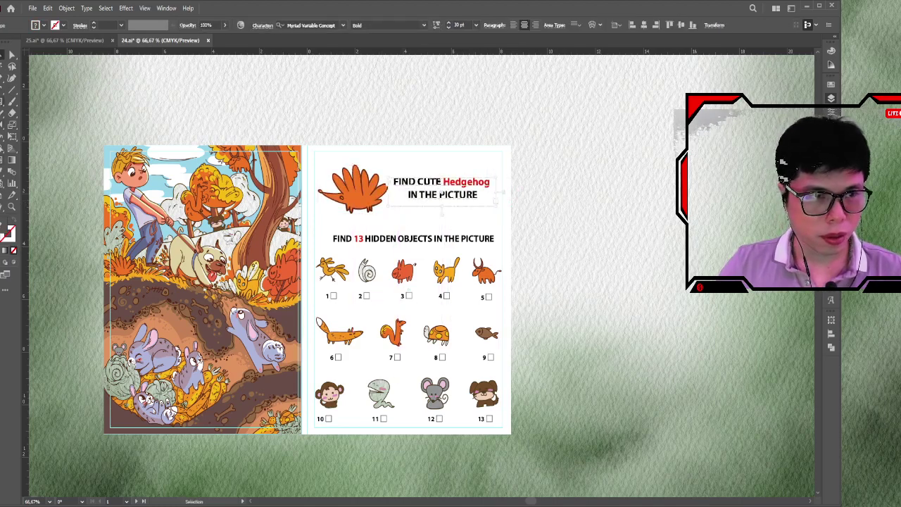
double_click(466, 182)
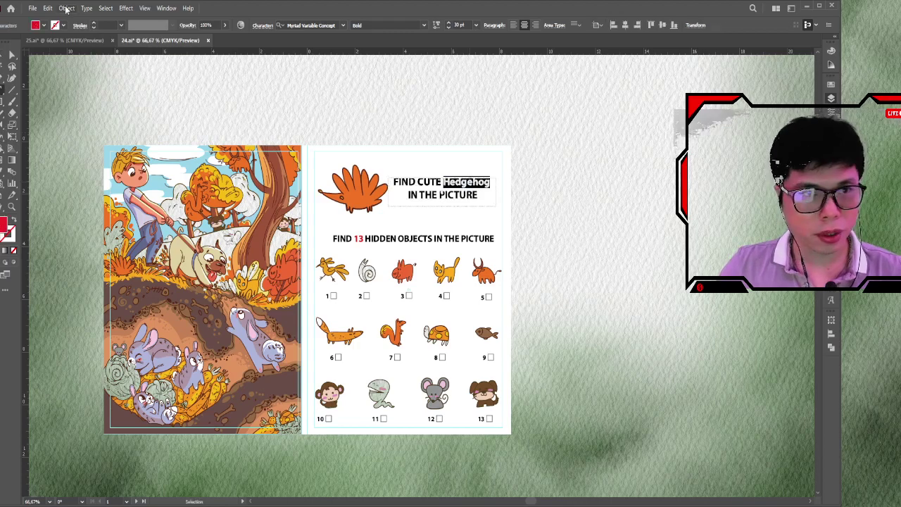
key(ctrl+shift+k)
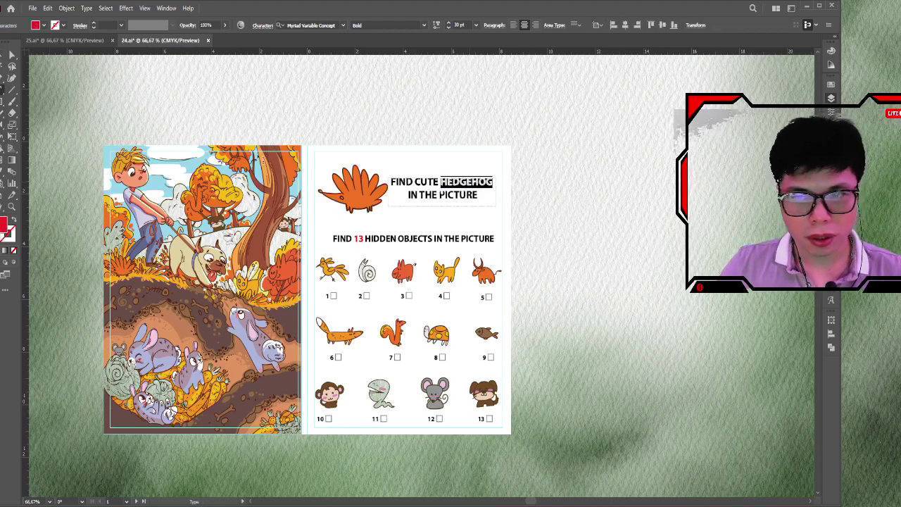
click(12, 54)
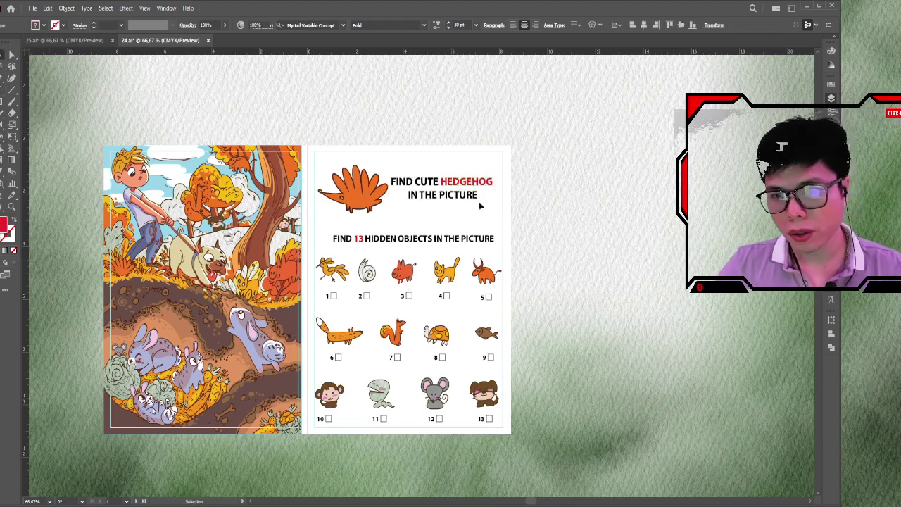
drag(466, 199, 470, 199)
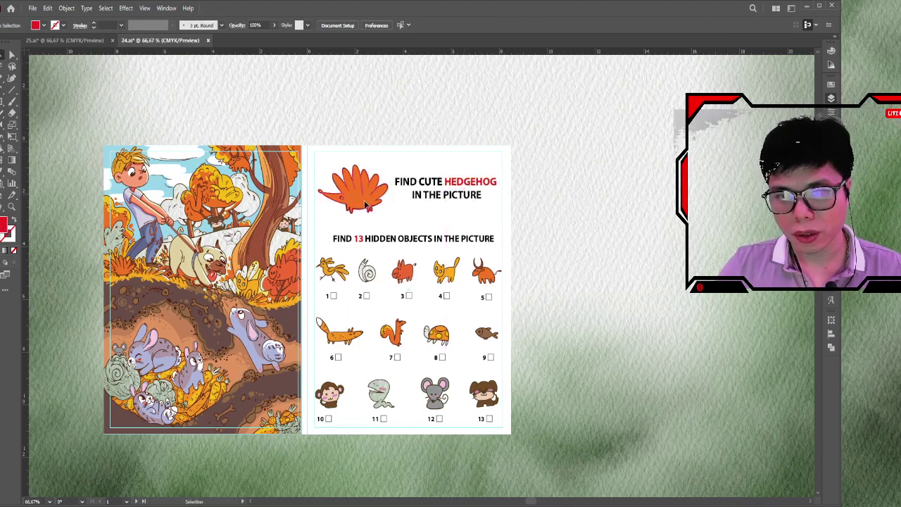
drag(351, 186, 355, 186)
Step: Save 24.ai and close its document
click(592, 215)
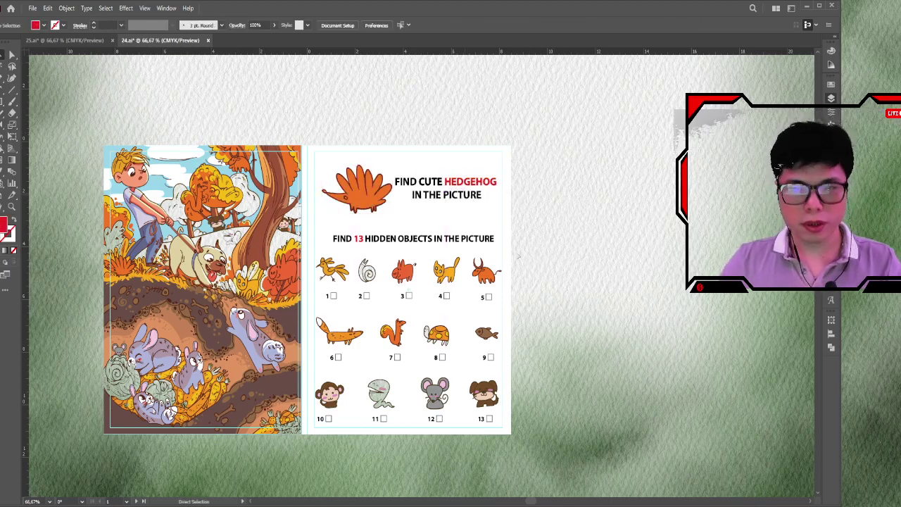
key(ctrl+s)
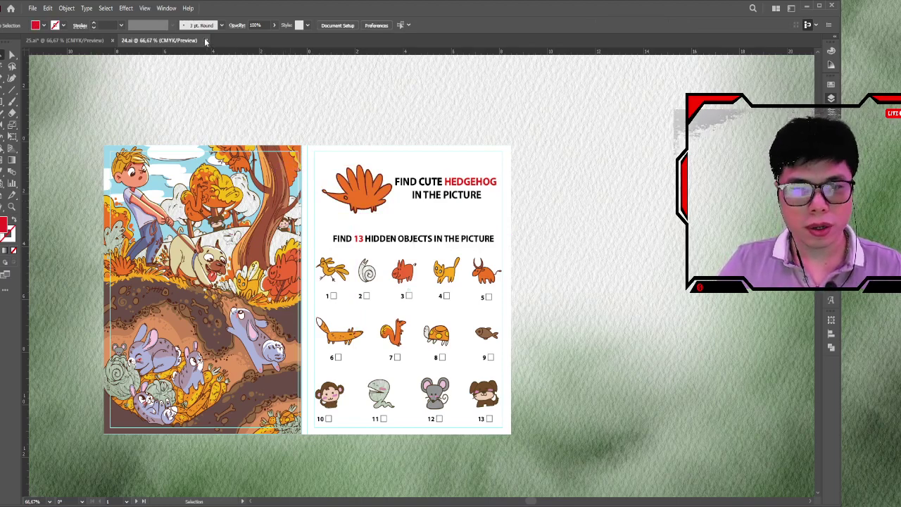
click(205, 41)
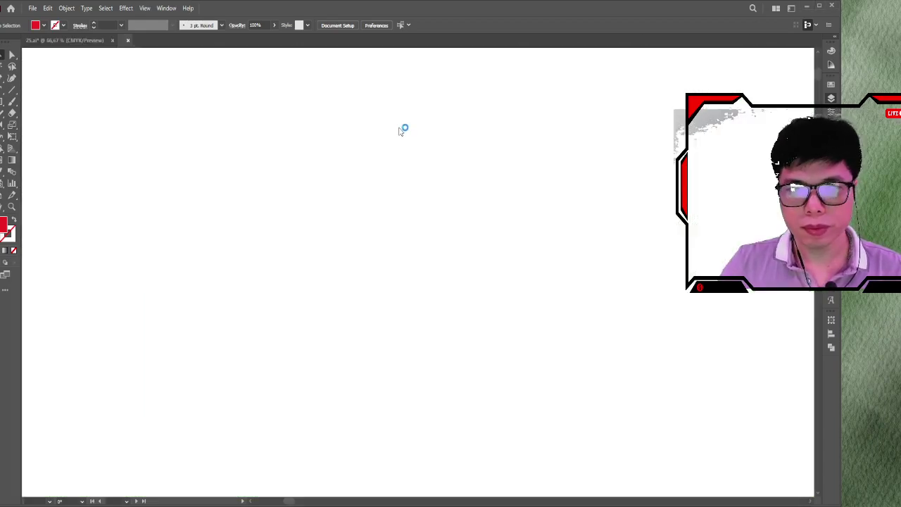
Step: Zoom out on the deer artwork, then save and close 25.ai
key(ctrl+minus)
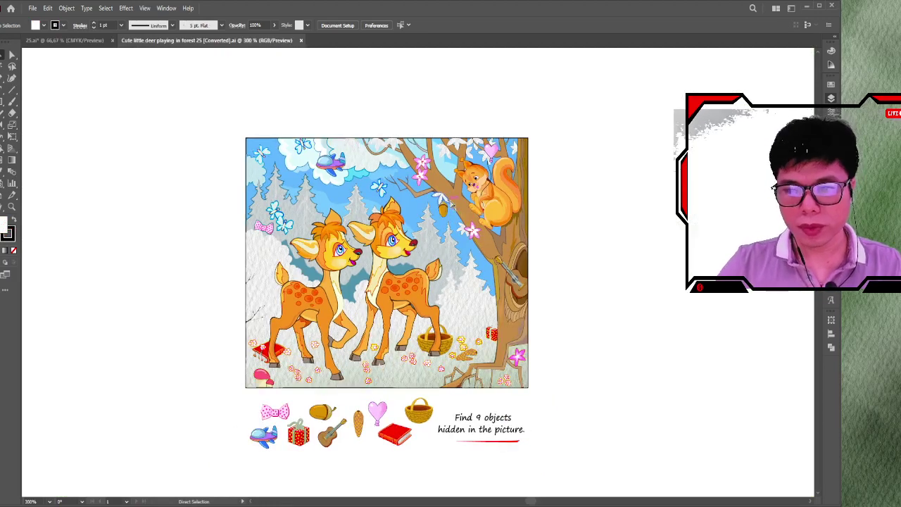
scroll(549, 247, down, 1)
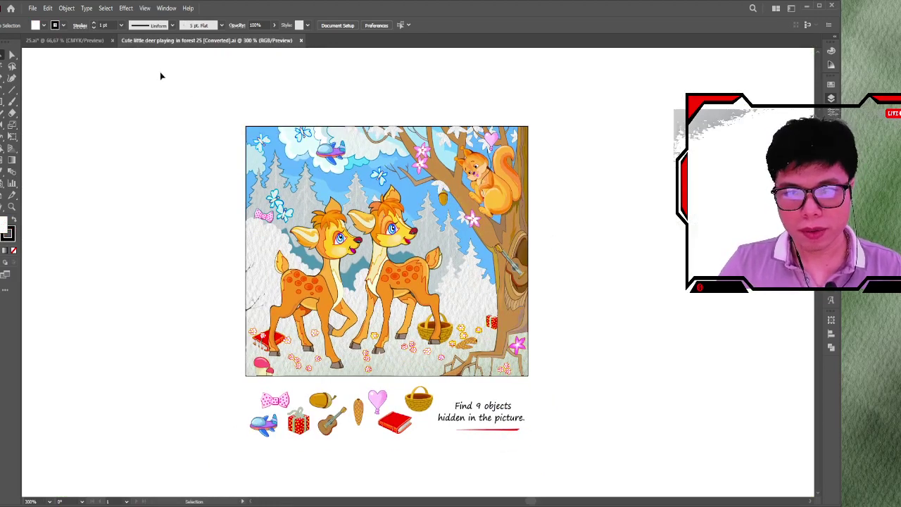
click(92, 40)
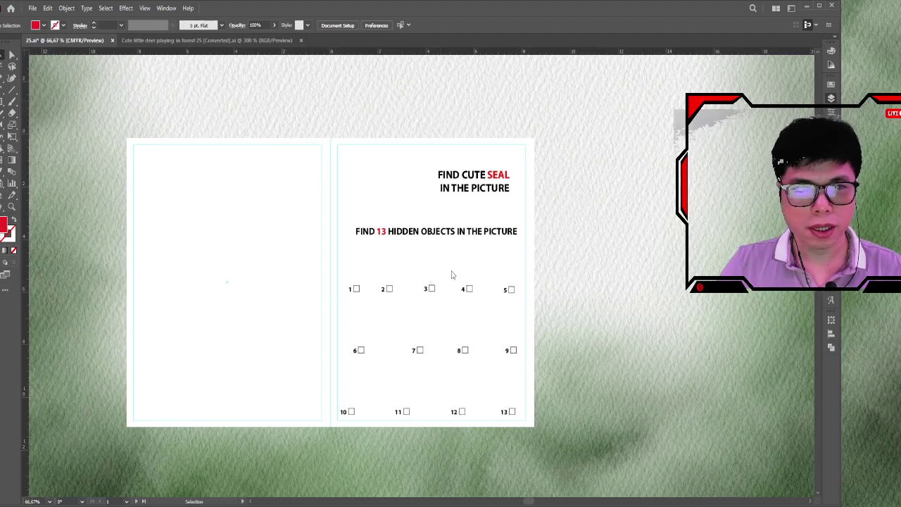
key(ctrl+s)
key(ctrl+w)
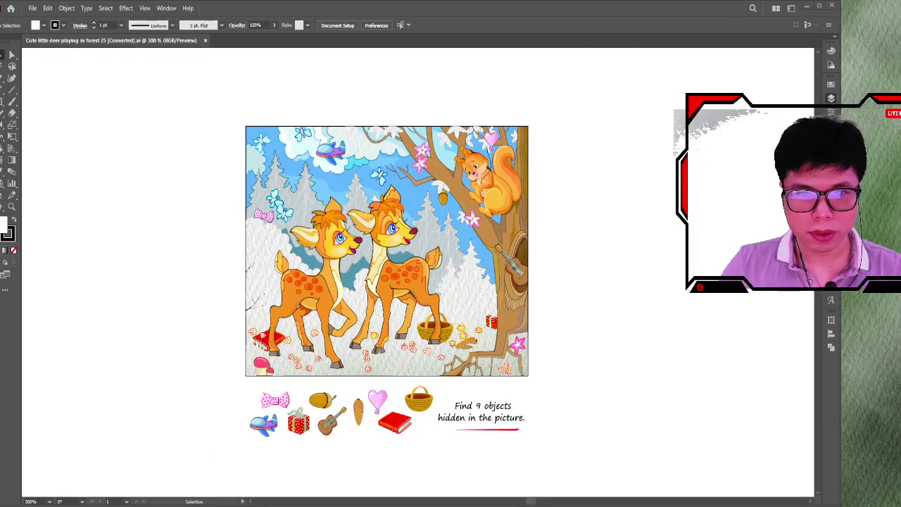
Step: Select all of the artwork in the deer forest document
key(ctrl+a)
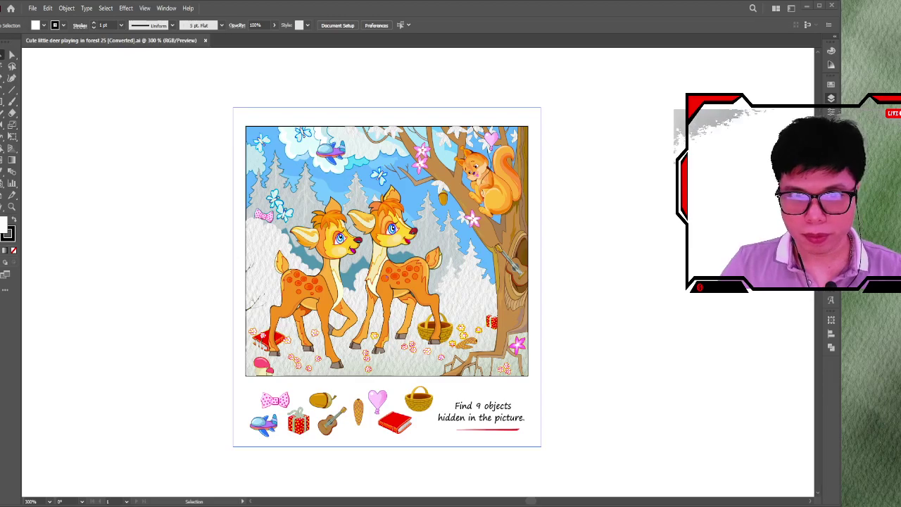
key(ctrl+shift+a)
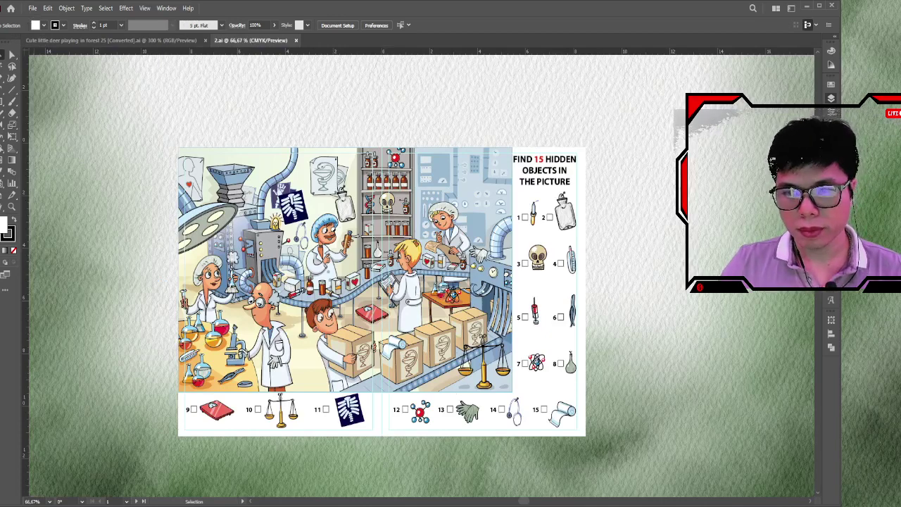
click(176, 40)
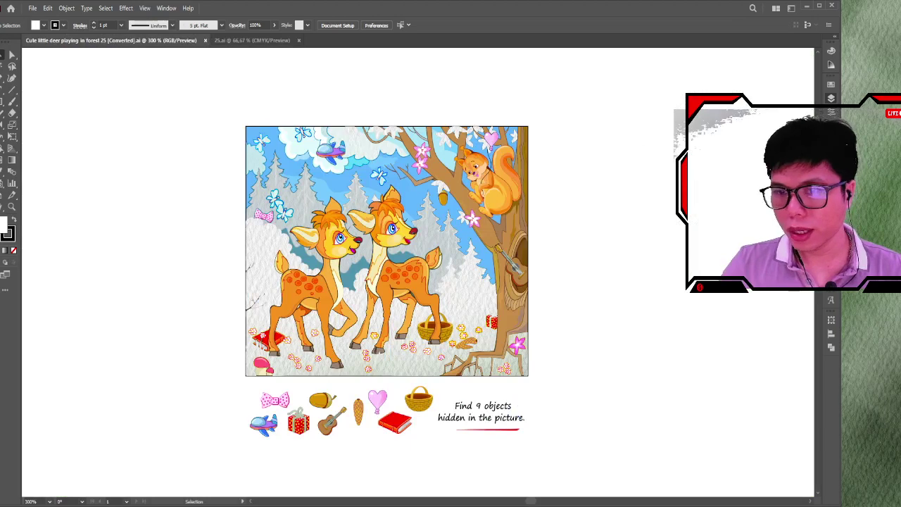
key(ctrl+a)
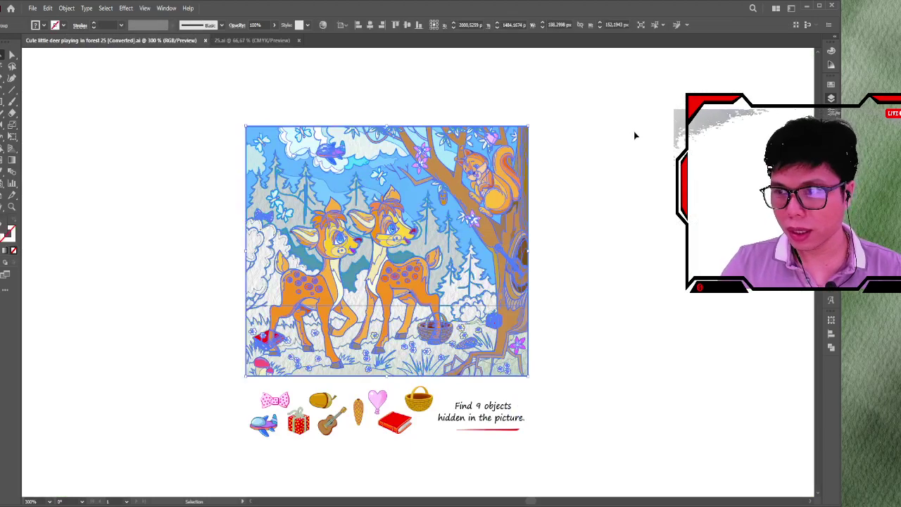
Step: Return to 25.ai and delete the lab scene illustration
key(a)
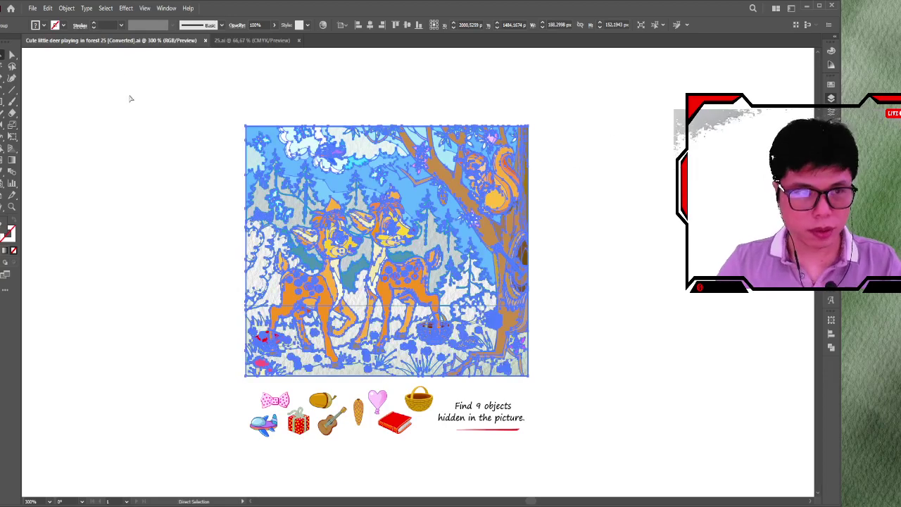
click(130, 99)
click(252, 40)
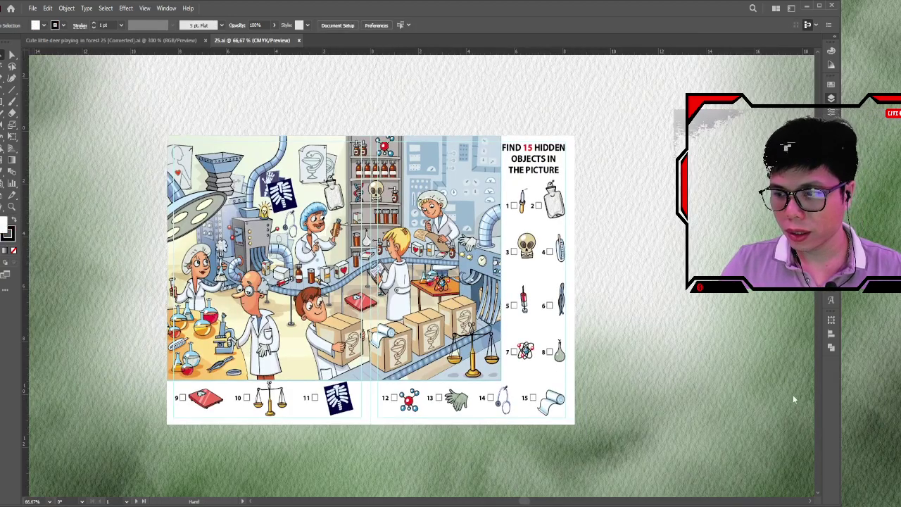
click(405, 167)
key(Delete)
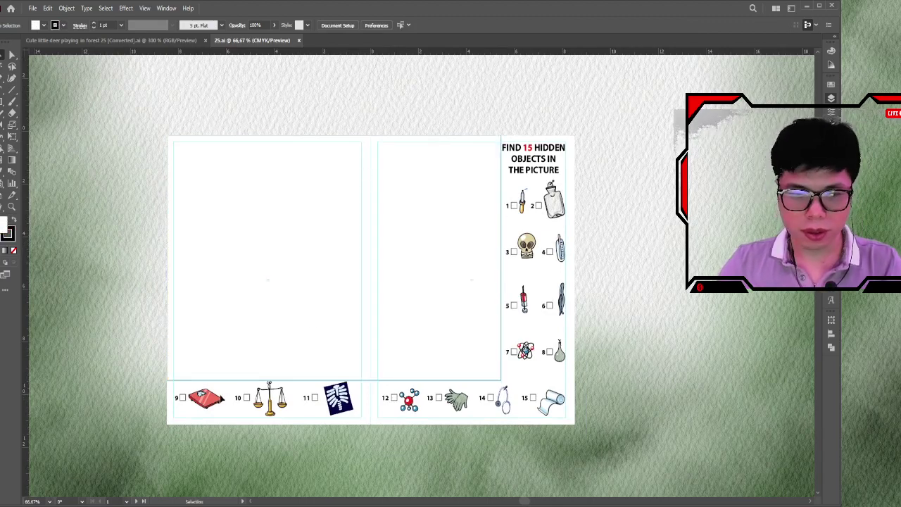
Step: Delete the bottom-row icons 9 to 15: book, scale, X-ray, molecule, glove, stethoscope, bandage
click(219, 397)
key(Delete)
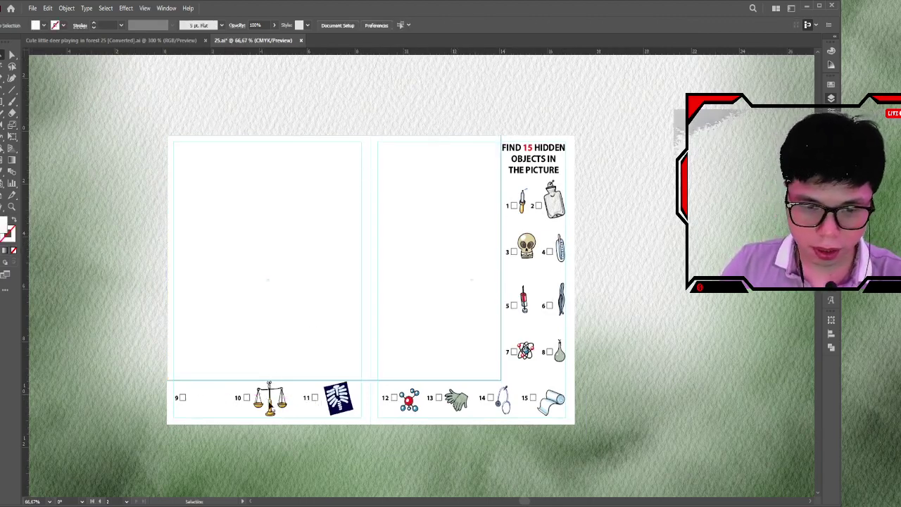
click(269, 398)
key(Delete)
click(338, 398)
key(Delete)
click(456, 399)
key(Delete)
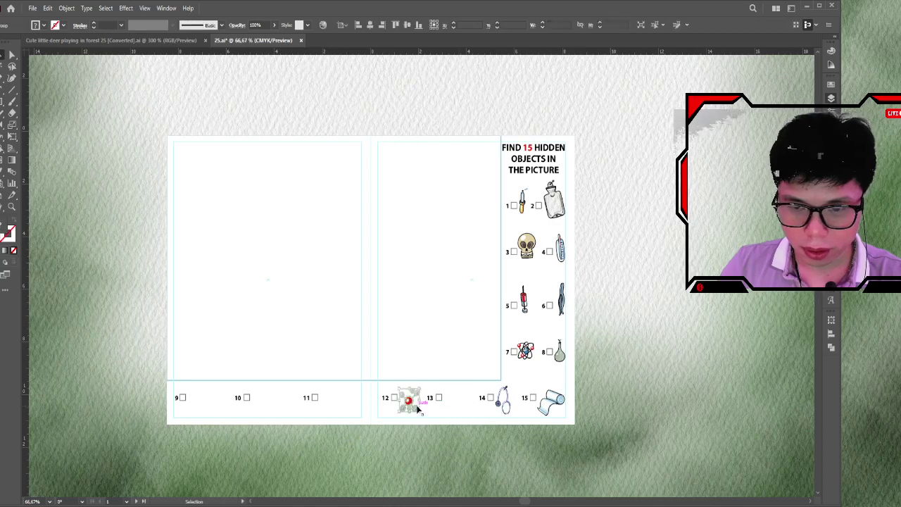
key(Delete)
click(501, 400)
key(Delete)
click(551, 400)
key(Delete)
Step: Delete the right-column icons, including the flask, atom, bottle, thermometer and fish
click(559, 350)
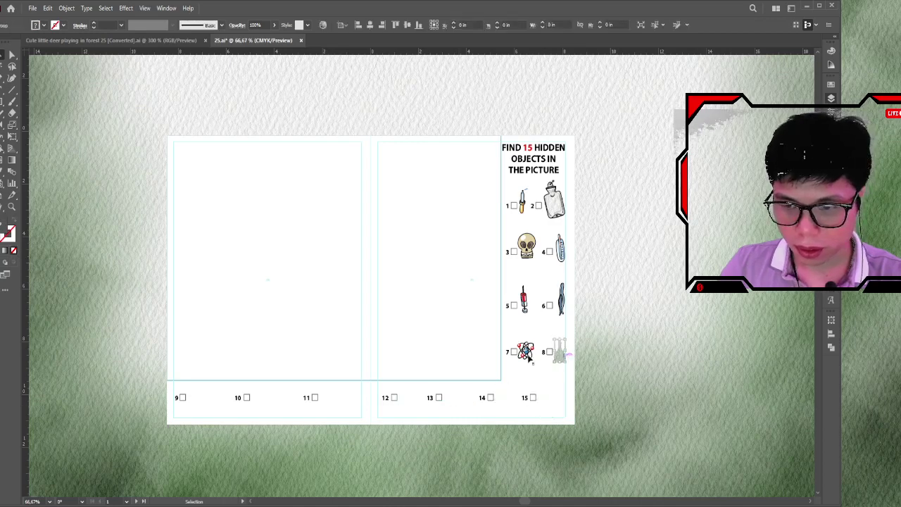
key(Delete)
click(527, 352)
key(Delete)
click(526, 298)
key(Delete)
click(550, 204)
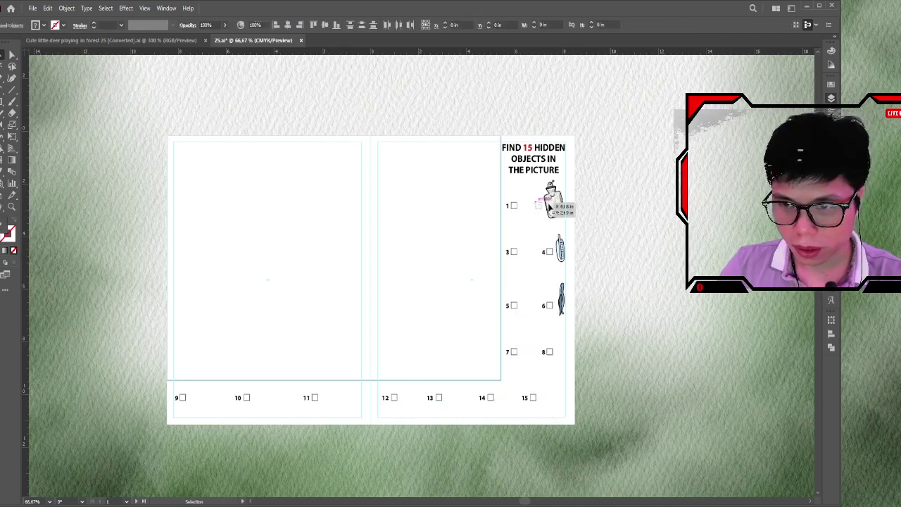
key(Delete)
click(561, 250)
key(Delete)
click(561, 299)
key(Delete)
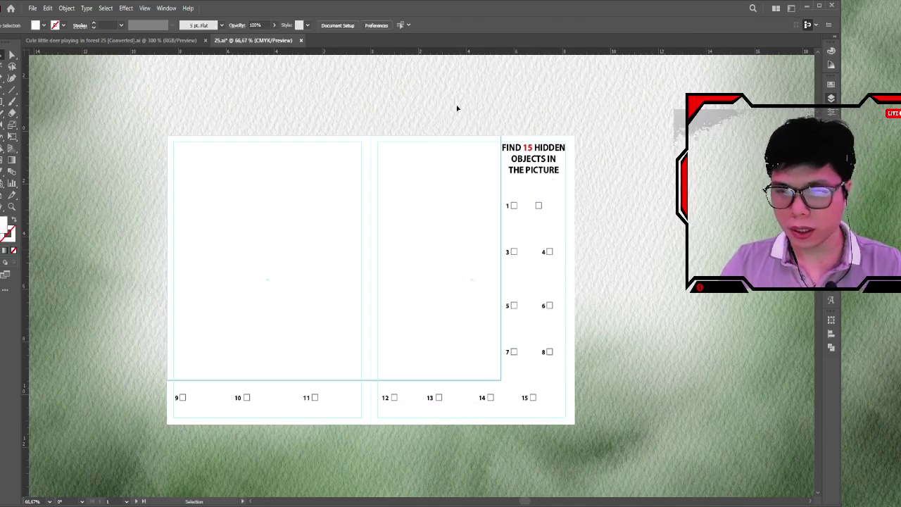
Step: Paste the deer picture, move it to the artboard's top-left and scale it over the frame
key(ctrl+v)
drag(420, 275, 209, 162)
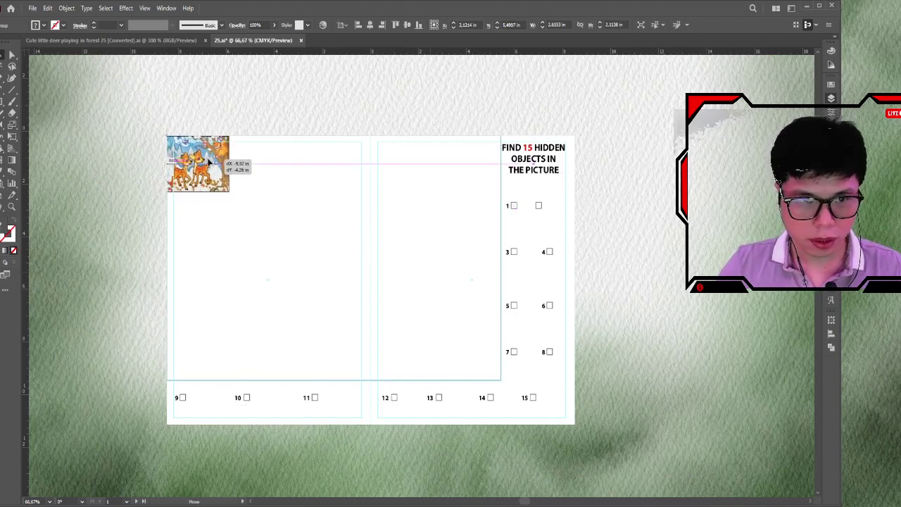
drag(228, 190, 520, 378)
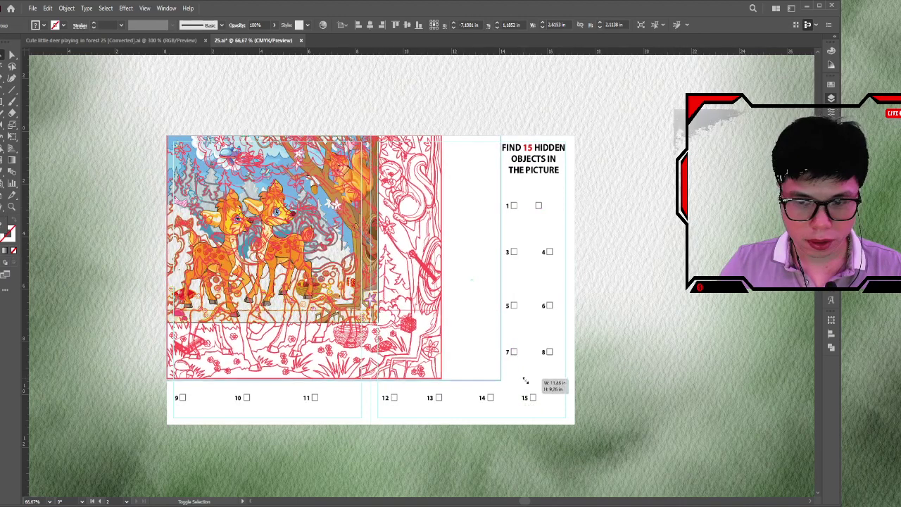
drag(520, 378, 524, 381)
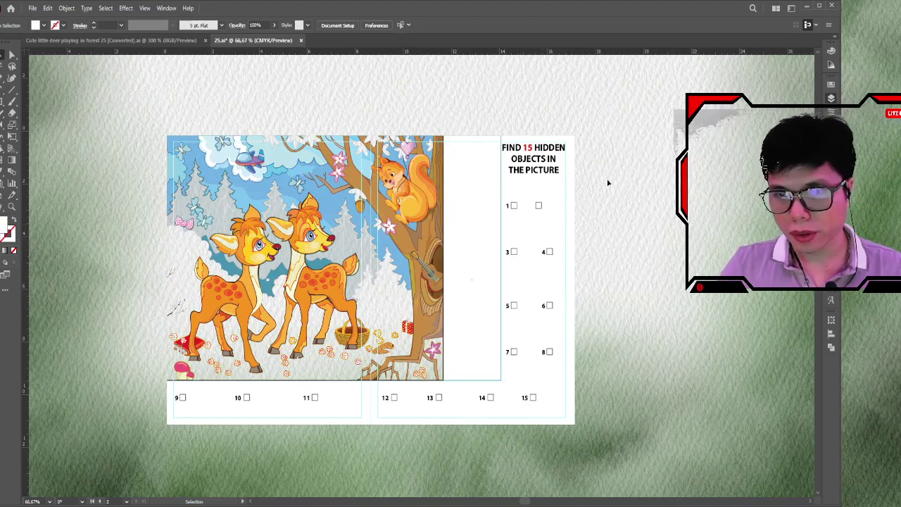
Step: Inspect the picture's frame rectangle, whole group and deer compound path by selecting each in turn
click(503, 181)
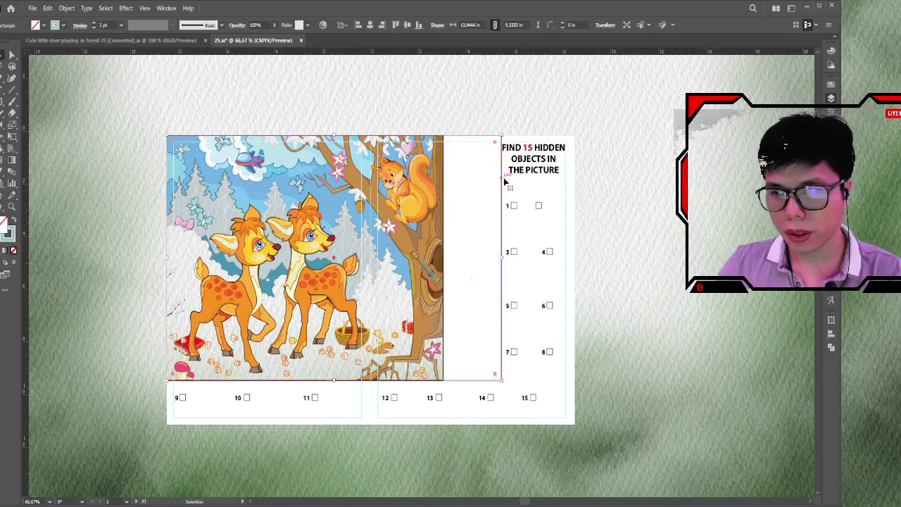
click(646, 178)
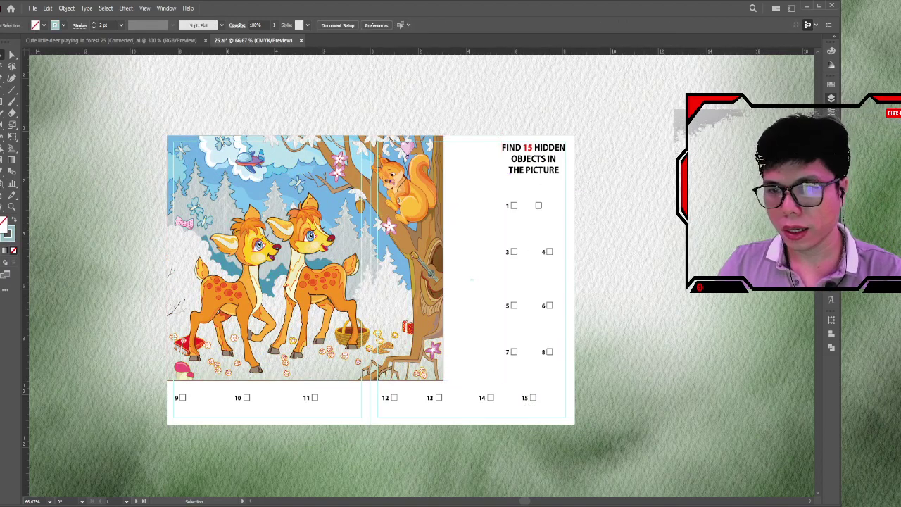
click(472, 279)
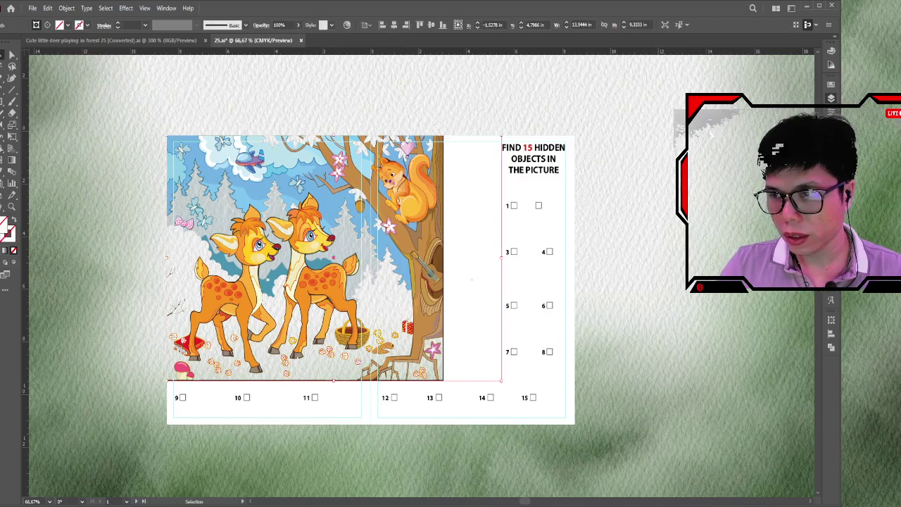
click(805, 420)
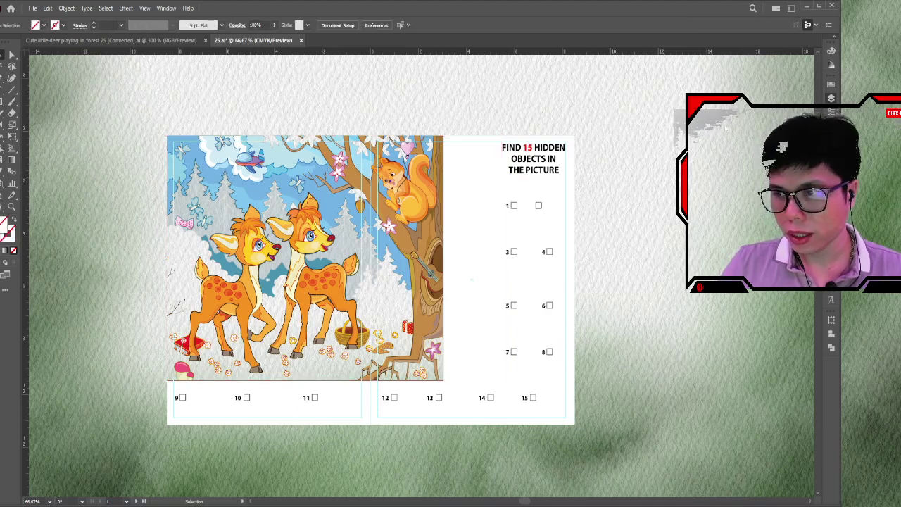
click(472, 280)
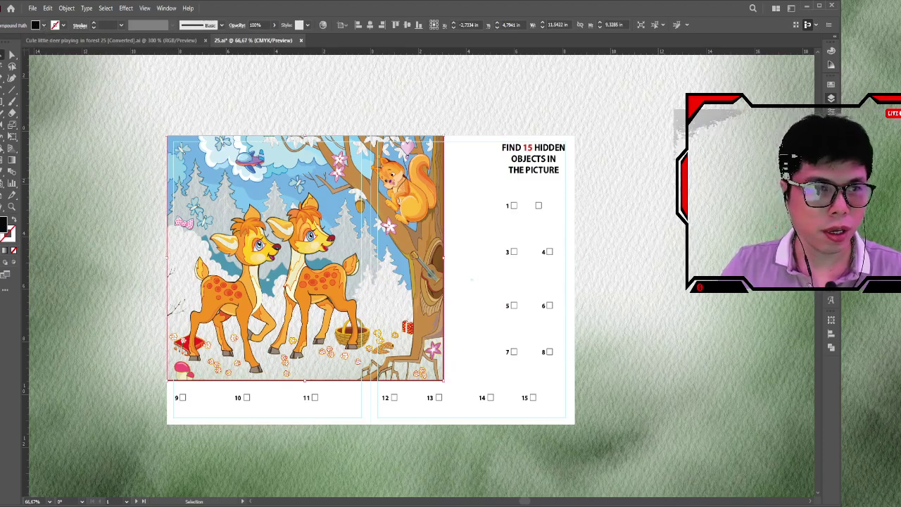
click(382, 111)
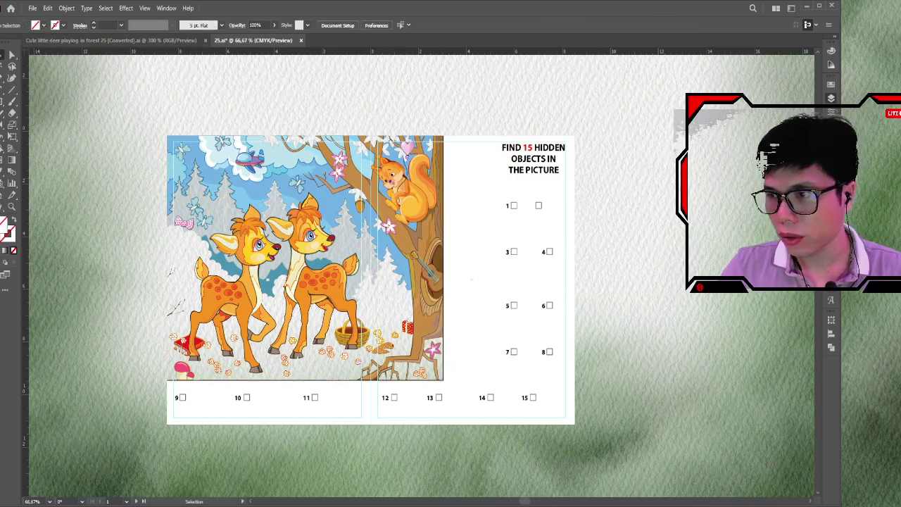
Step: Reselect the deer picture, undo the last change, then return to the deer forest document
click(472, 279)
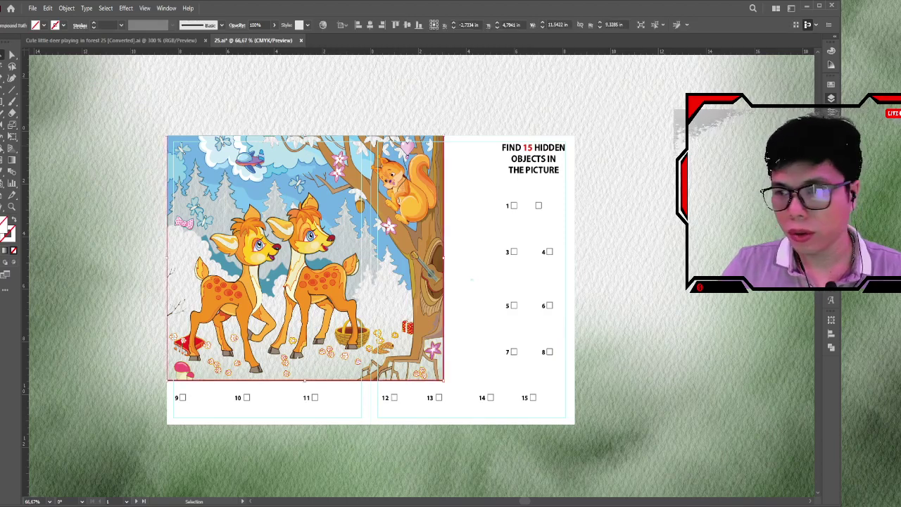
key(ctrl+z)
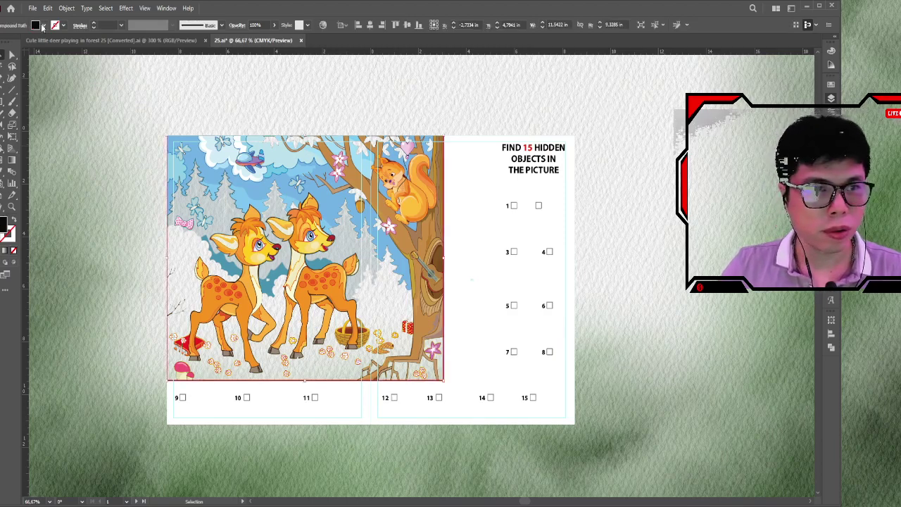
click(231, 88)
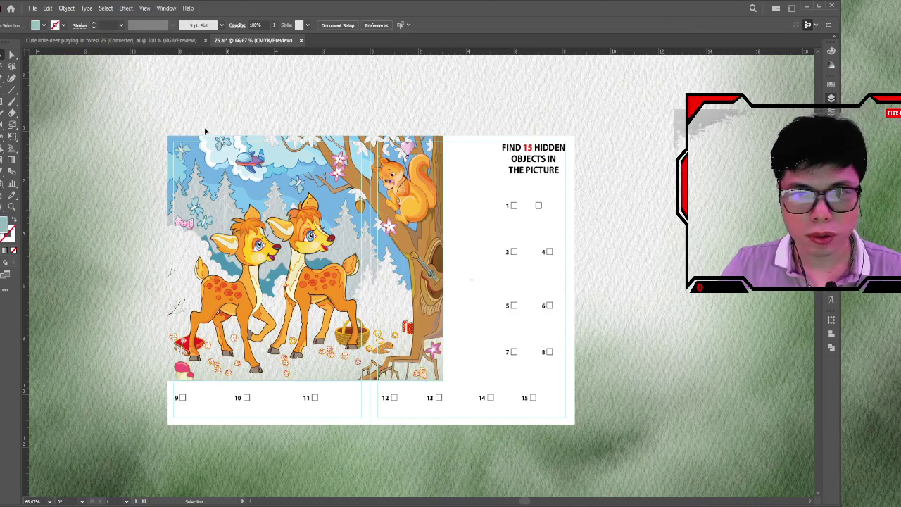
key(a)
key(v)
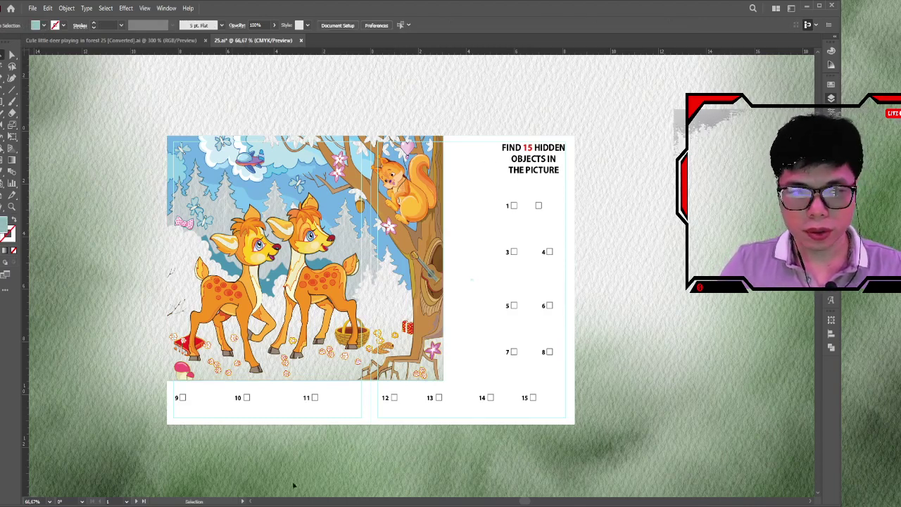
click(124, 41)
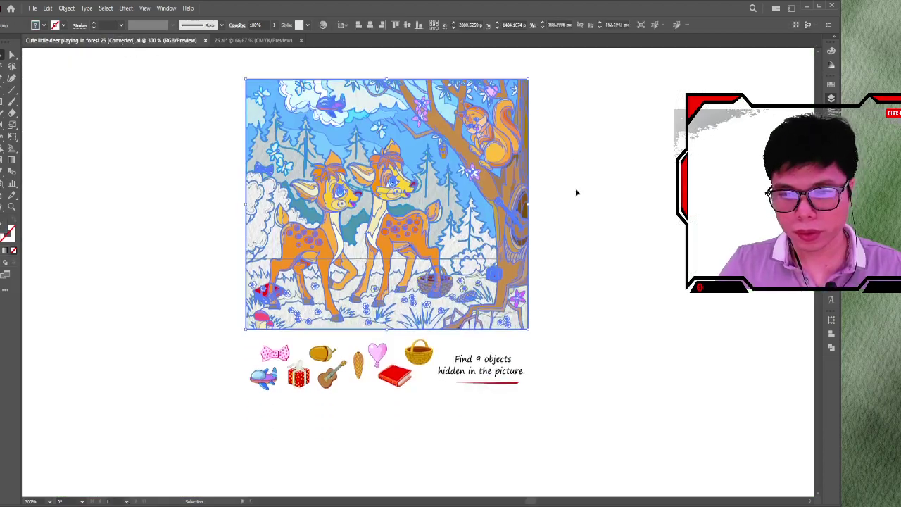
Step: Marquee-select the row of nine hidden-object icons, bow included, in the deer forest document
scroll(575, 188, down, 3)
click(276, 307)
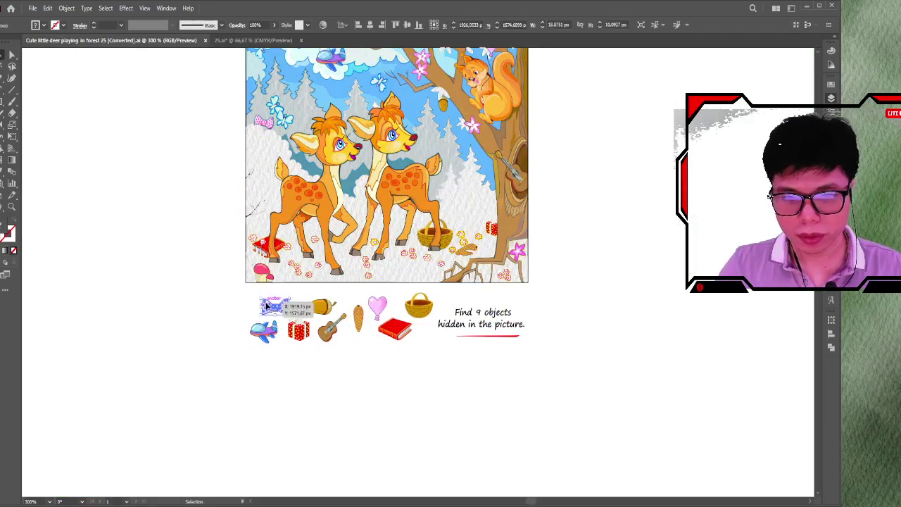
click(411, 312)
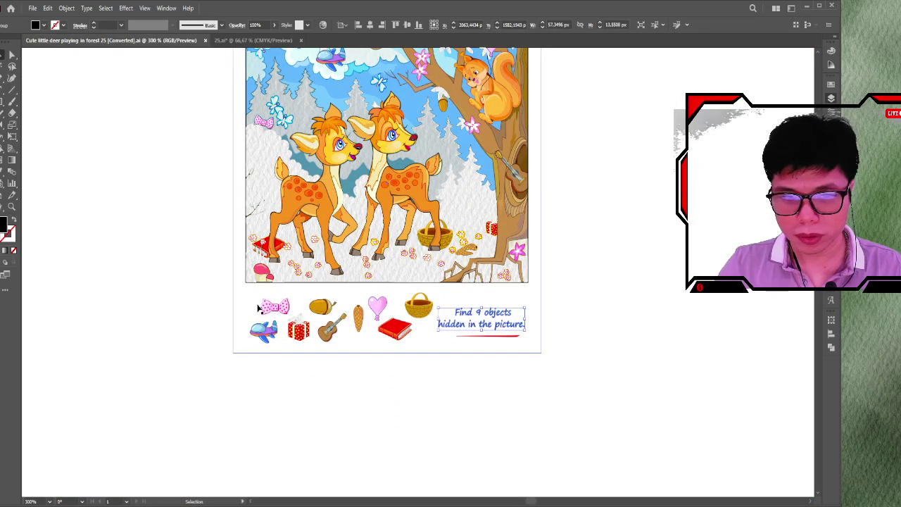
click(242, 301)
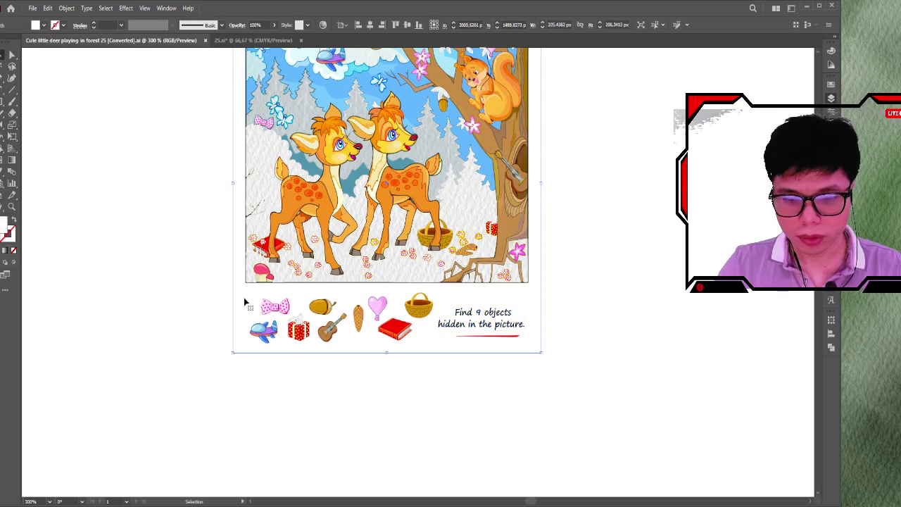
drag(250, 300, 425, 341)
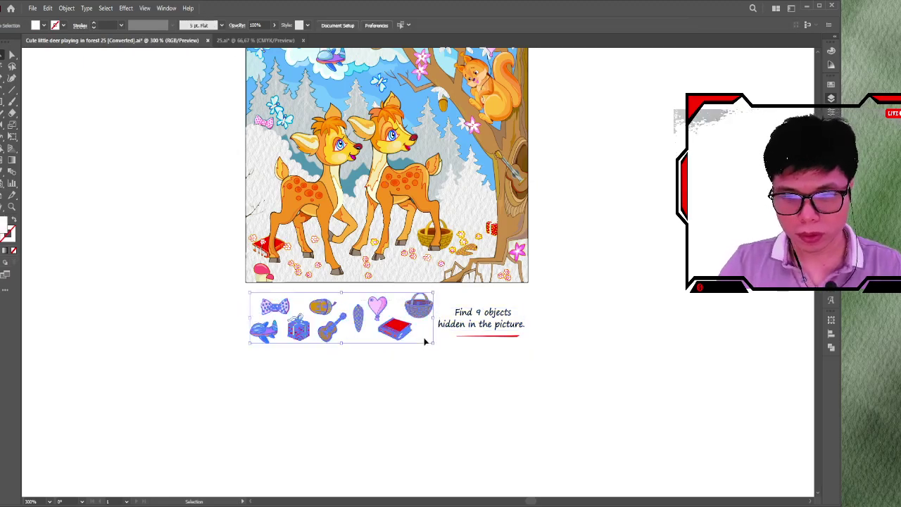
Step: Paste the hidden-object icons beside the 25.ai page and scale them up to full size
click(246, 41)
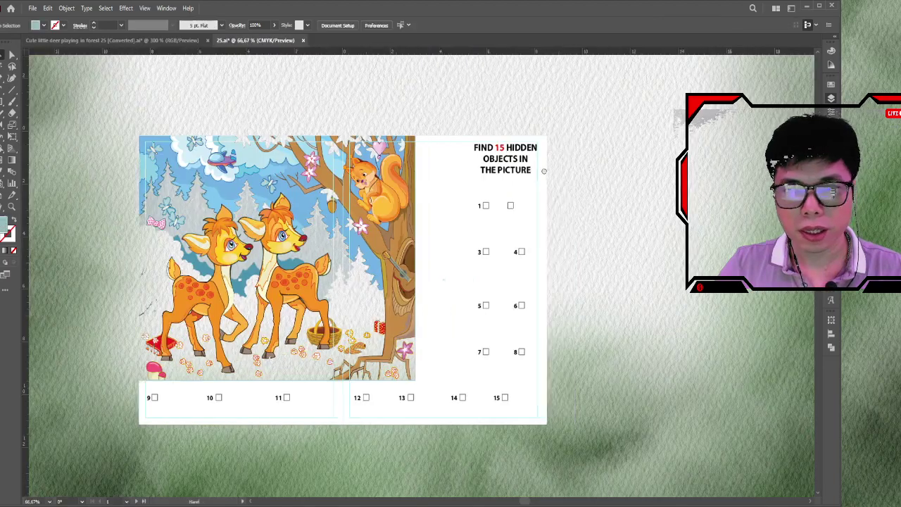
mouse_move(543, 170)
mouse_down()
mouse_move(443, 158)
mouse_move(423, 171)
mouse_up()
key(ctrl+v)
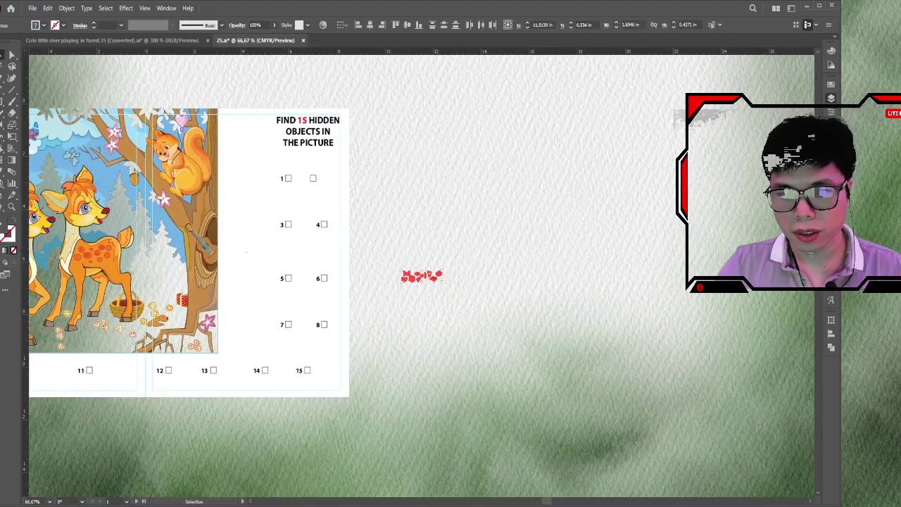
drag(441, 271, 615, 175)
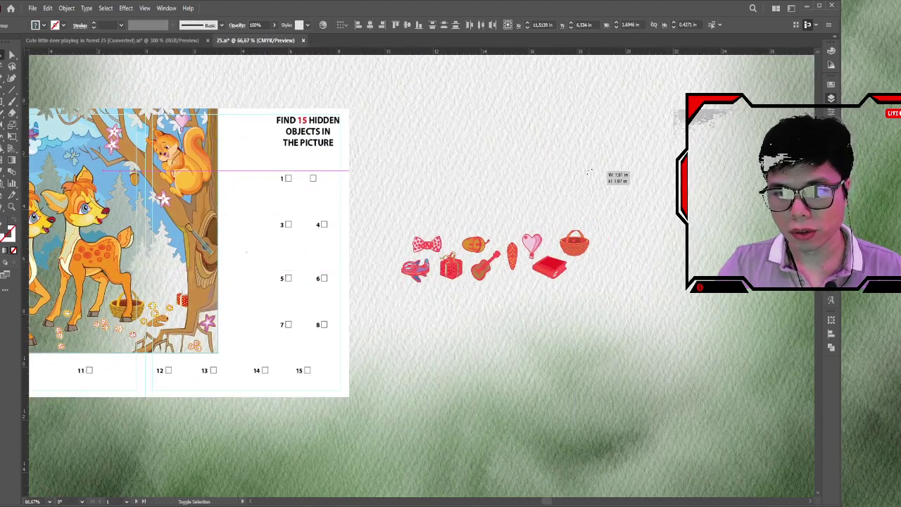
click(458, 200)
Step: Move numbered checkboxes 1–8 out of the right column, leaving 10–15
drag(458, 200, 520, 187)
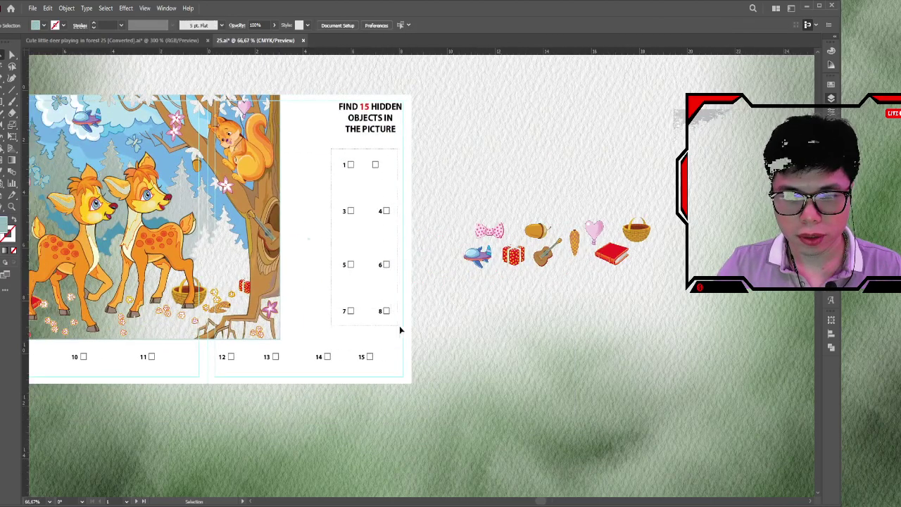
drag(383, 314, 529, 441)
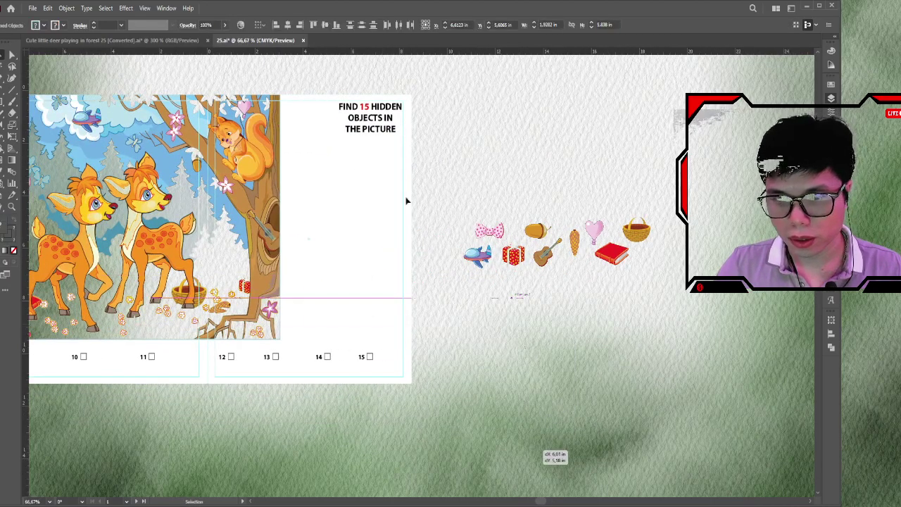
click(352, 214)
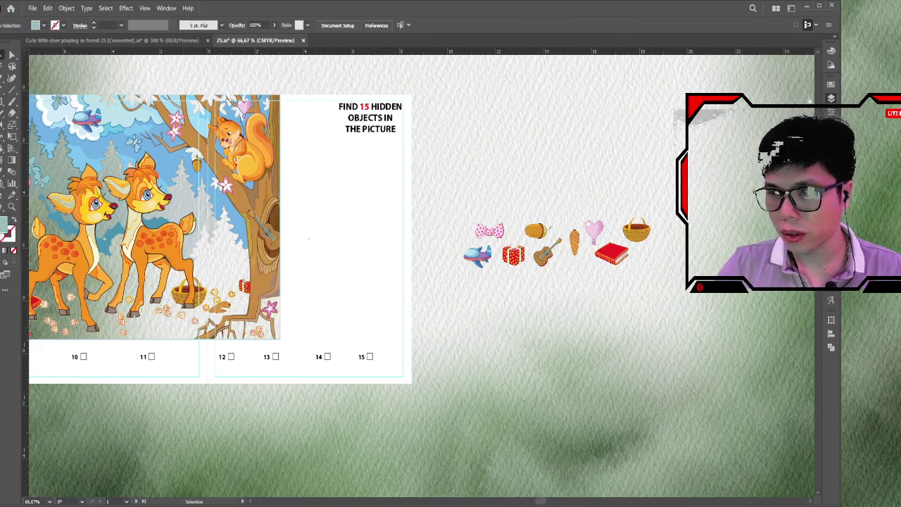
click(429, 132)
click(532, 147)
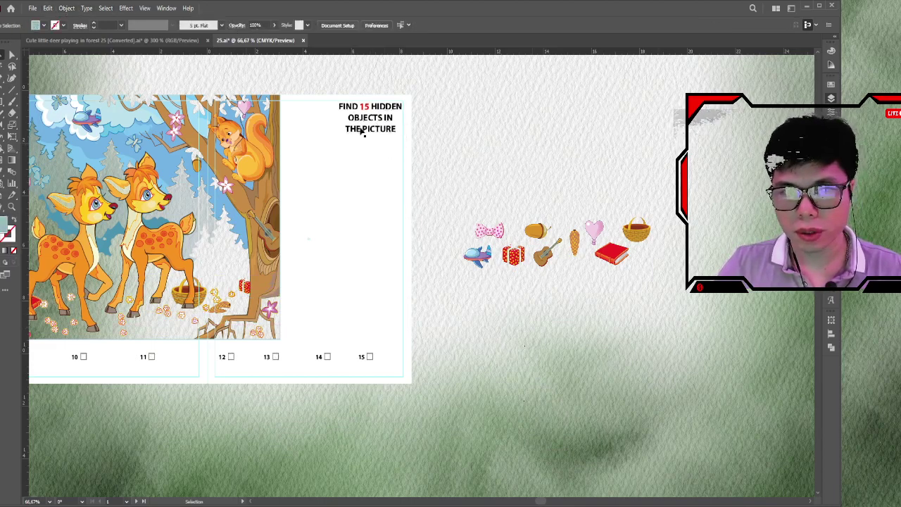
Step: Move the title text aside and line up bow, airplane and gift as the first row
drag(366, 126, 498, 126)
drag(493, 234, 309, 118)
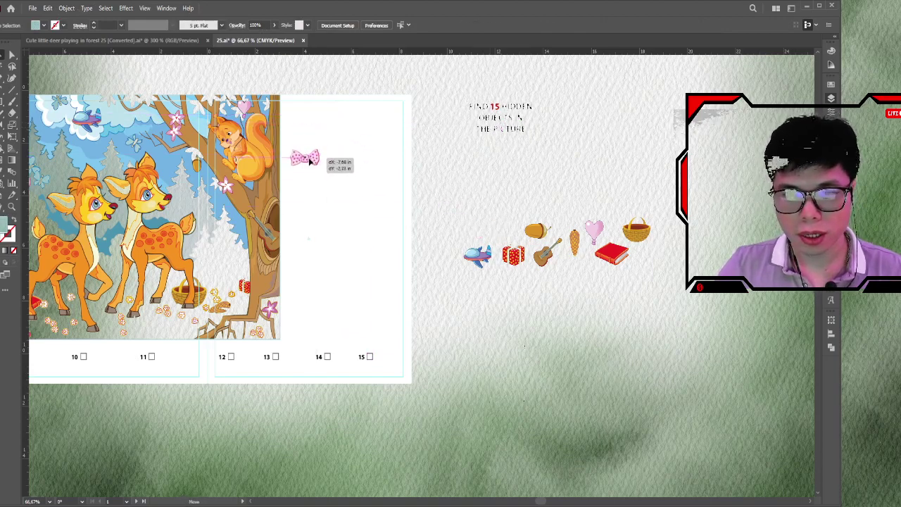
mouse_move(309, 118)
mouse_down()
mouse_move(324, 145)
mouse_move(311, 189)
mouse_up()
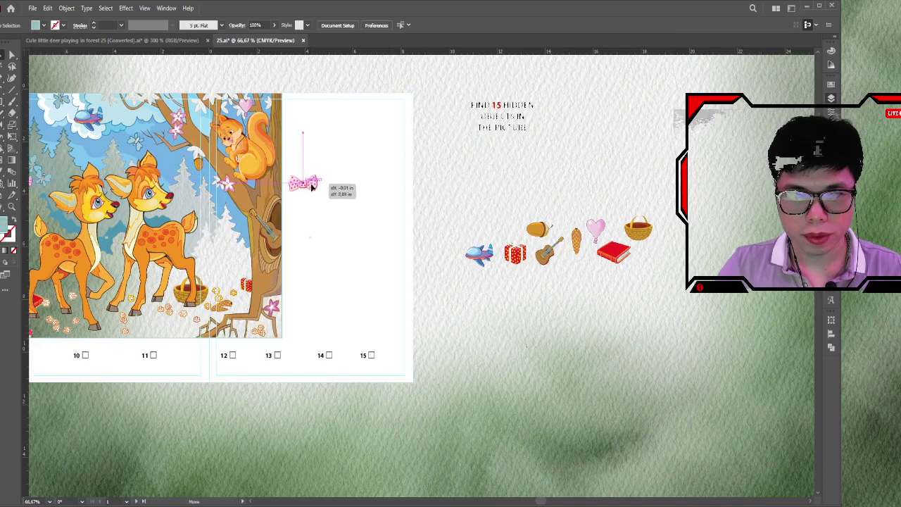
mouse_move(479, 253)
mouse_down()
mouse_move(349, 190)
mouse_move(360, 218)
mouse_up()
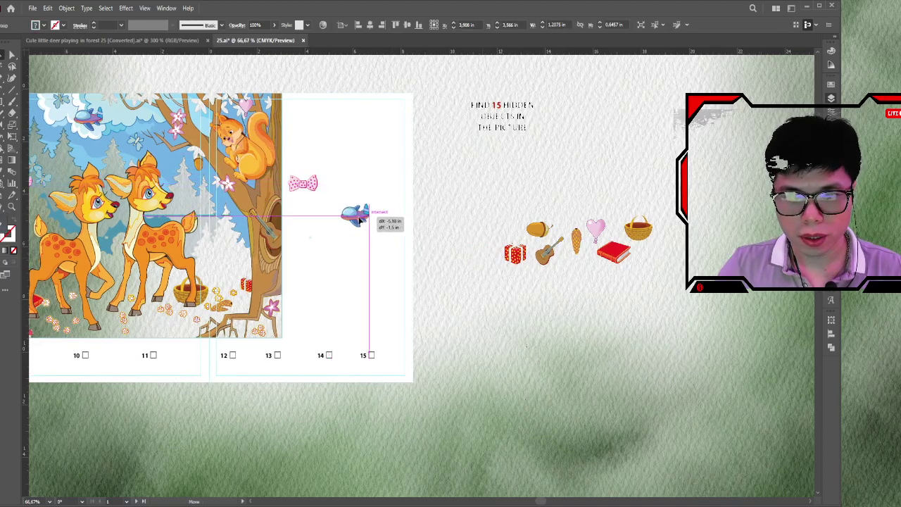
mouse_move(305, 183)
mouse_down()
mouse_move(306, 222)
mouse_move(346, 214)
mouse_up()
drag(452, 247, 402, 229)
drag(463, 235, 354, 215)
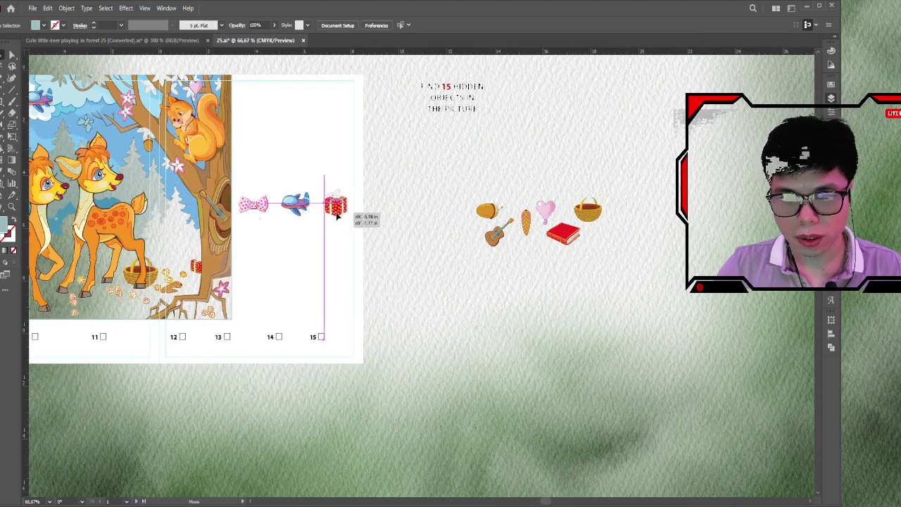
drag(420, 236, 467, 189)
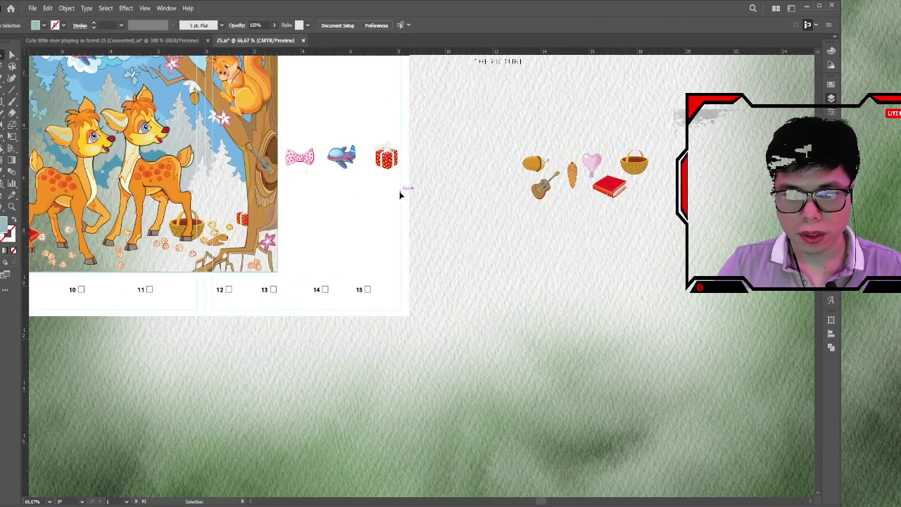
drag(349, 156, 350, 191)
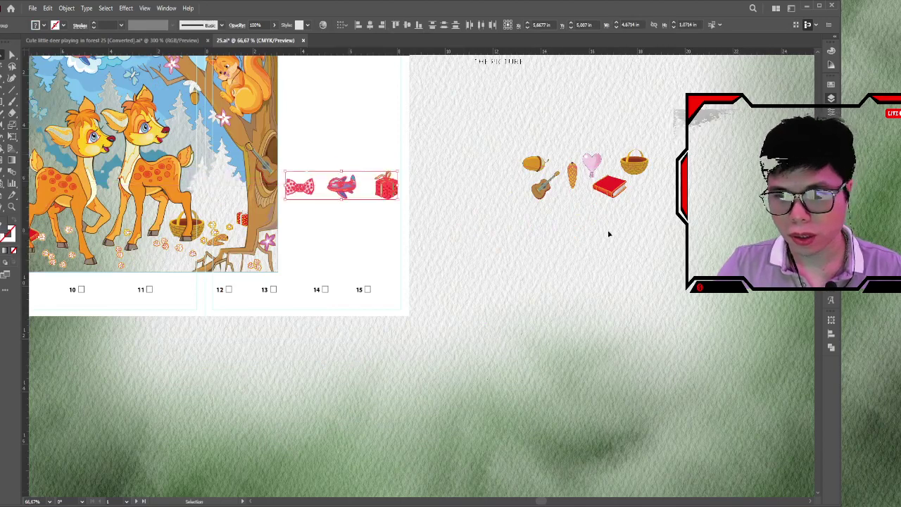
Step: Start a second row with book, acorn and basket, and nudge the number label row aside
drag(610, 197, 298, 262)
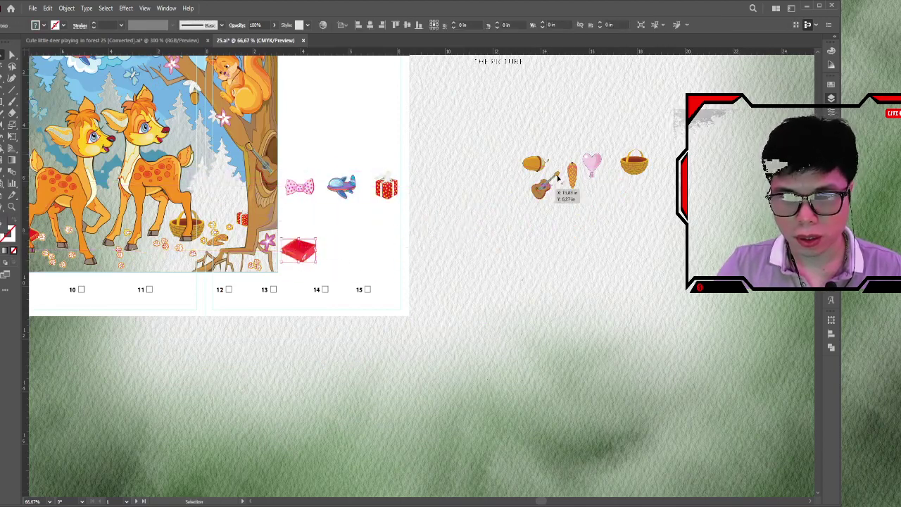
drag(538, 166, 355, 256)
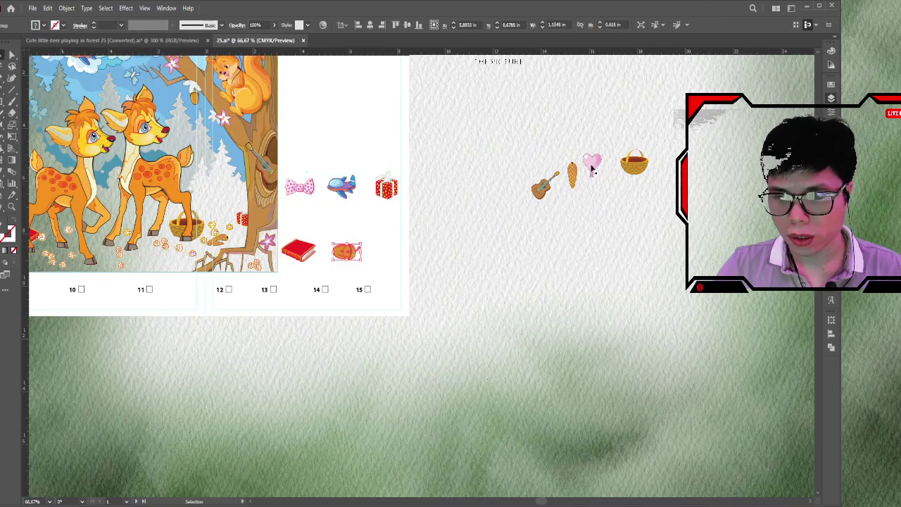
drag(633, 165, 383, 254)
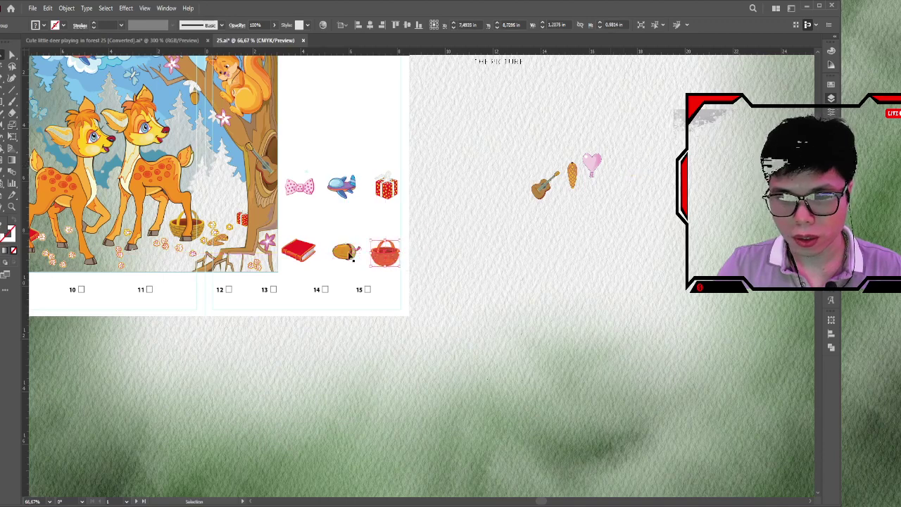
drag(359, 206, 420, 181)
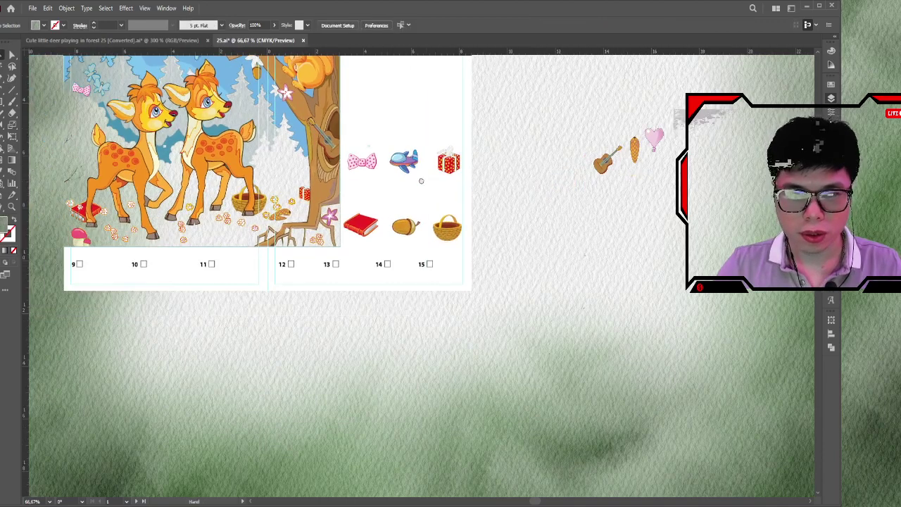
drag(499, 201, 517, 144)
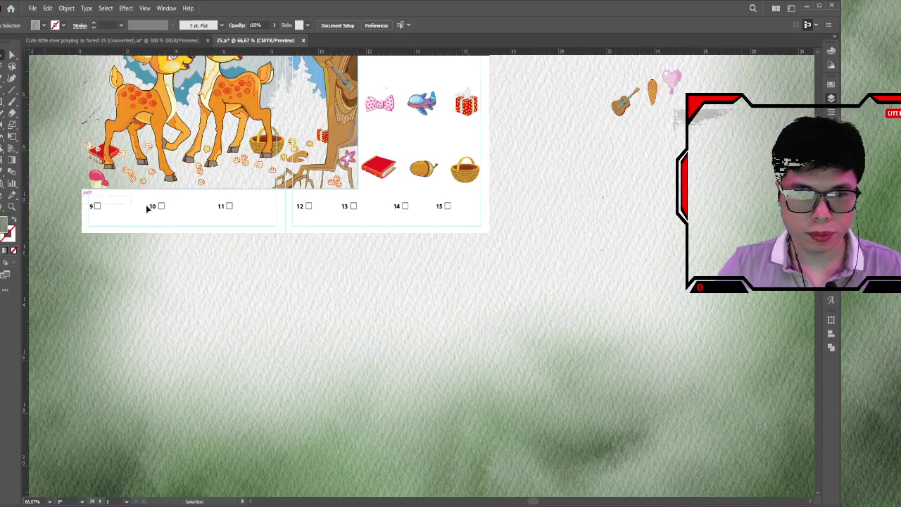
Step: Move the number labels away and place book, acorn and bow in the bottom row
drag(446, 211, 450, 276)
drag(516, 225, 431, 269)
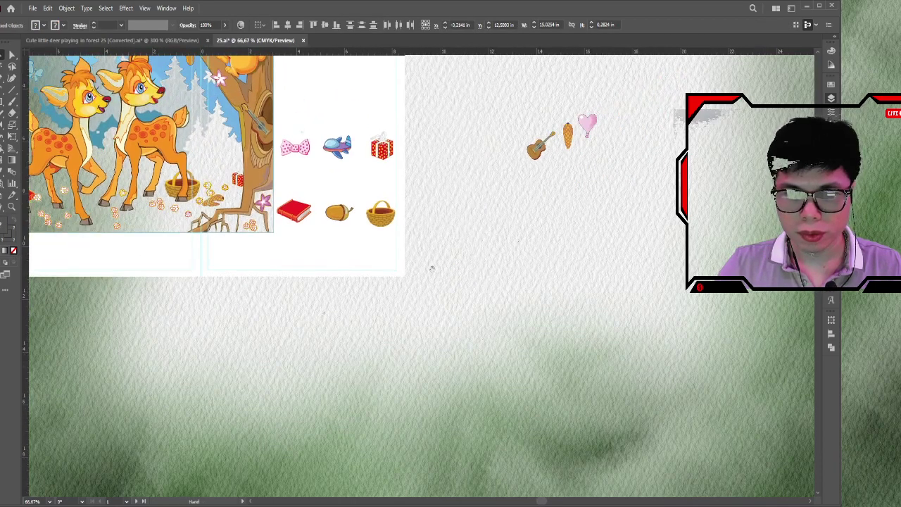
scroll(315, 212, up, 1)
drag(352, 204, 85, 240)
drag(404, 204, 139, 235)
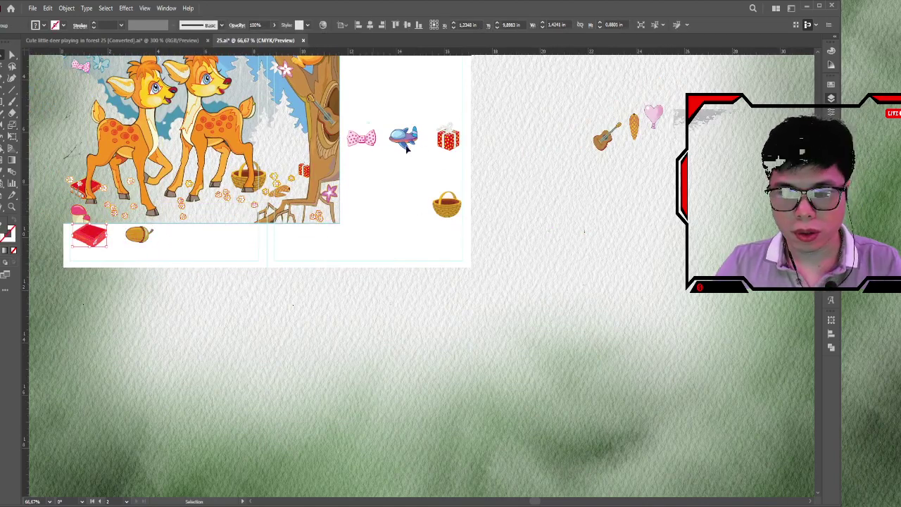
mouse_move(361, 137)
mouse_down()
mouse_move(183, 234)
mouse_move(234, 230)
mouse_up()
mouse_move(421, 169)
mouse_down()
mouse_move(389, 168)
mouse_move(420, 168)
mouse_up()
Step: Bring the gift box, airplane and basket down into the bottom row
drag(446, 139, 236, 238)
drag(222, 241, 227, 242)
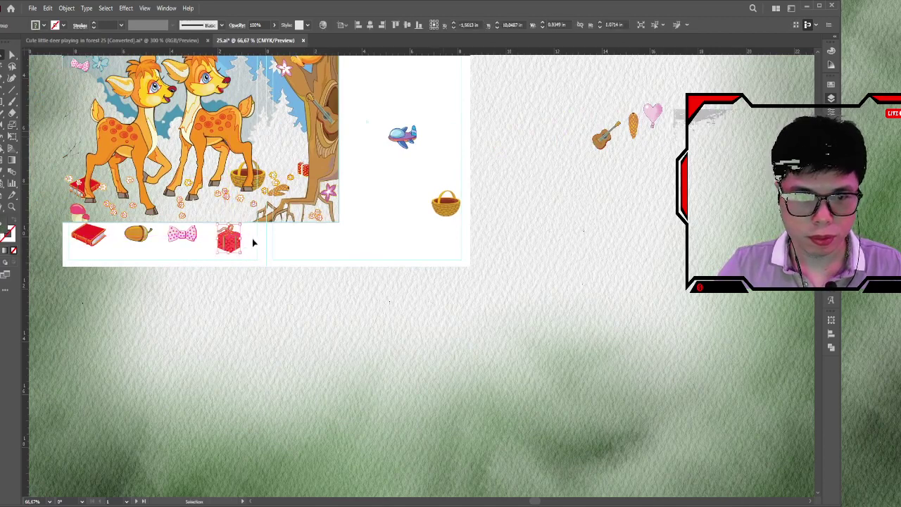
drag(402, 137, 291, 243)
drag(446, 205, 333, 241)
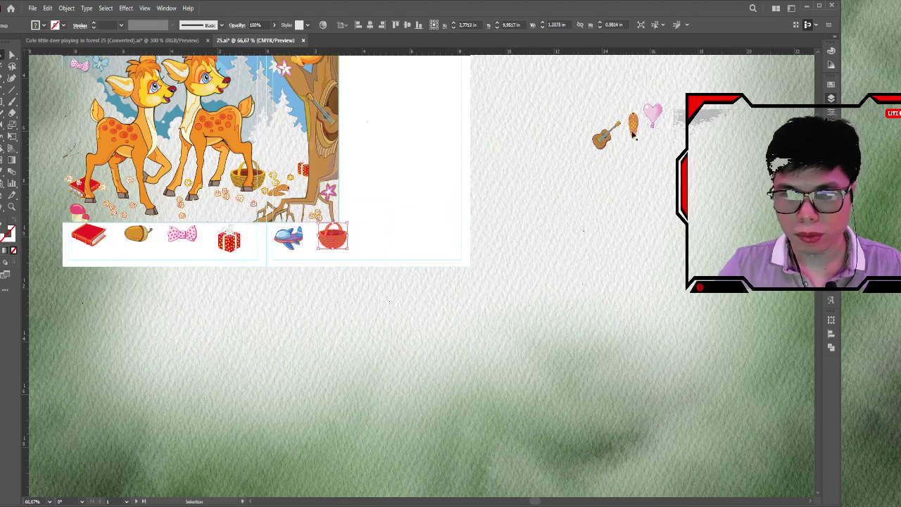
Step: Put guitar, cone and heart in the right column, moving basket and airplane up there
drag(602, 134, 355, 148)
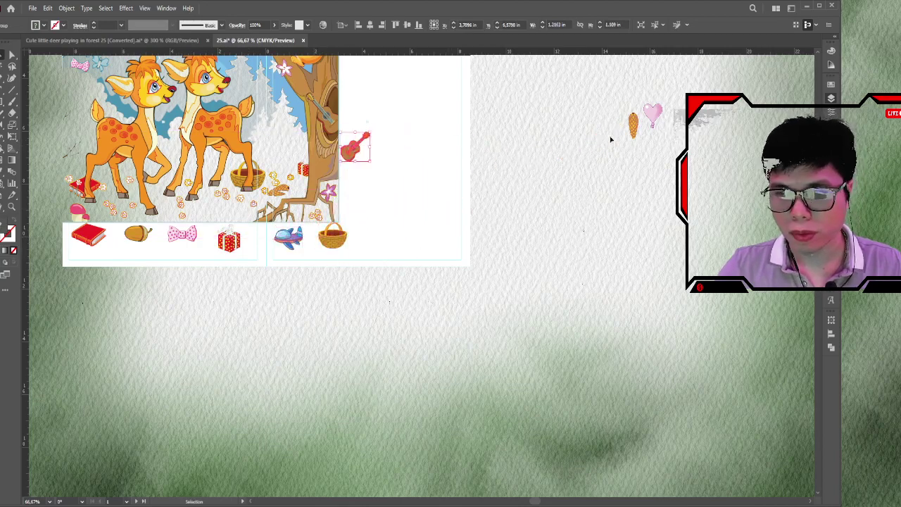
mouse_move(632, 126)
mouse_down()
mouse_move(322, 168)
mouse_move(330, 168)
mouse_up()
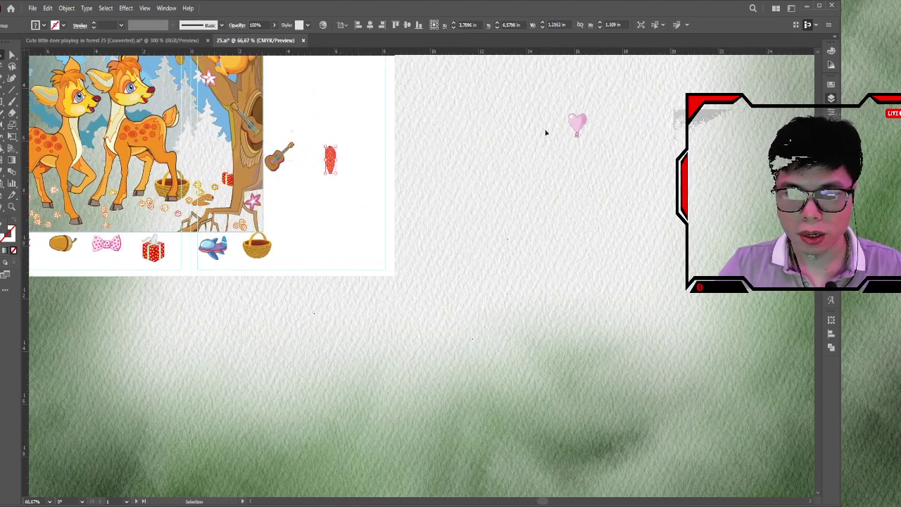
drag(577, 127, 377, 163)
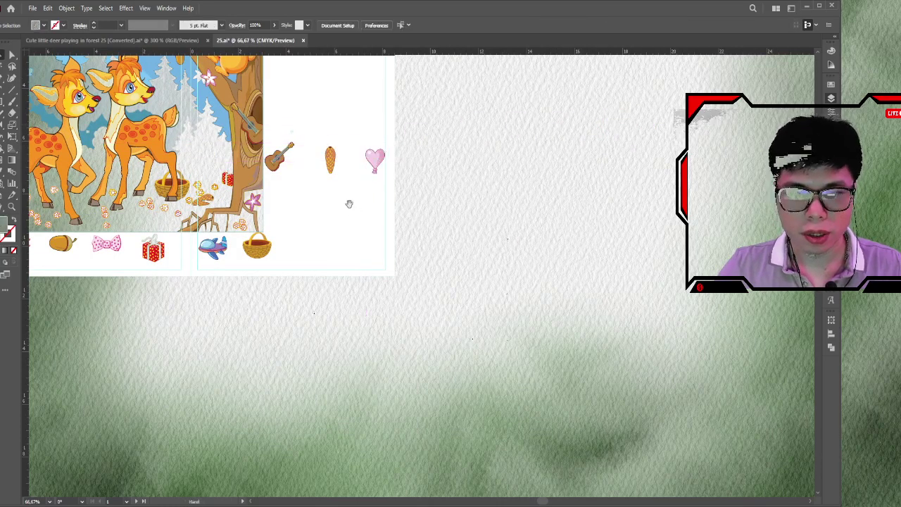
drag(289, 240, 309, 211)
drag(240, 233, 352, 206)
Step: Move the gift up beside the airplane and zoom out to show the whole page
scroll(331, 255, left, 3)
drag(260, 223, 477, 198)
scroll(534, 127, up, 1)
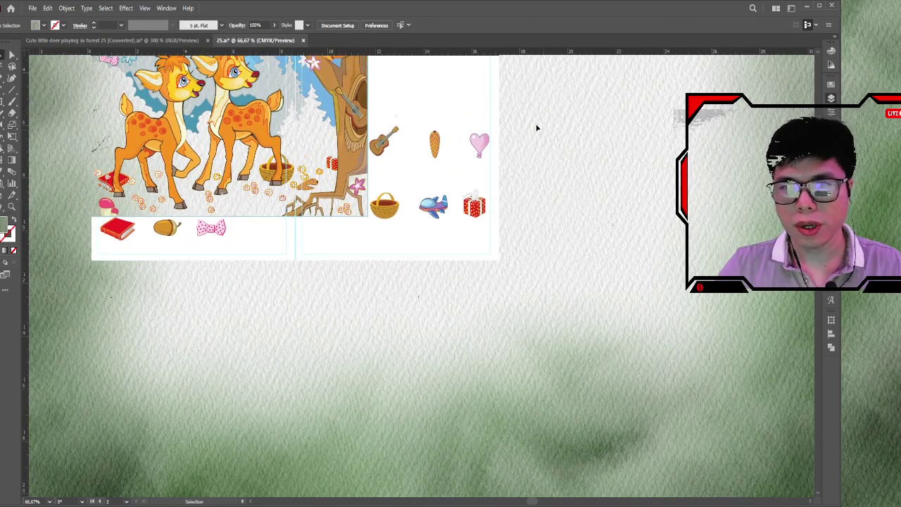
scroll(493, 155, up, 2)
key(ctrl+minus)
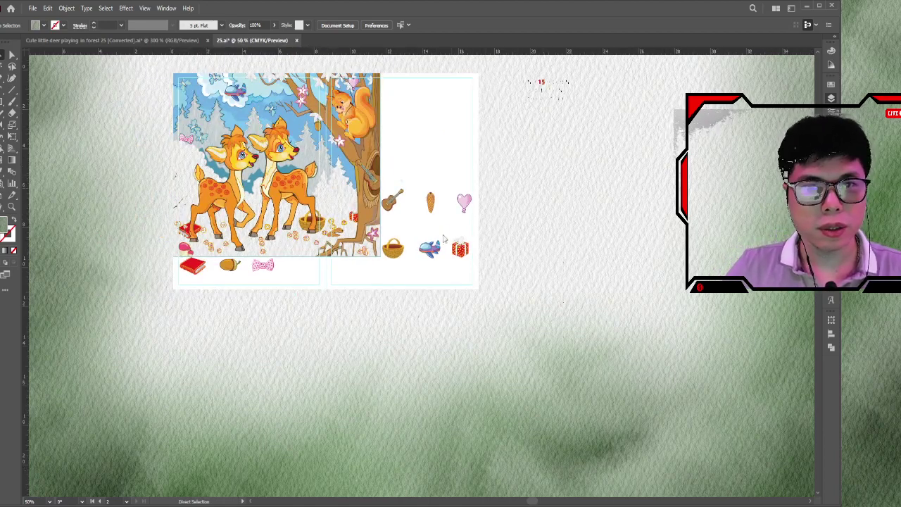
click(147, 41)
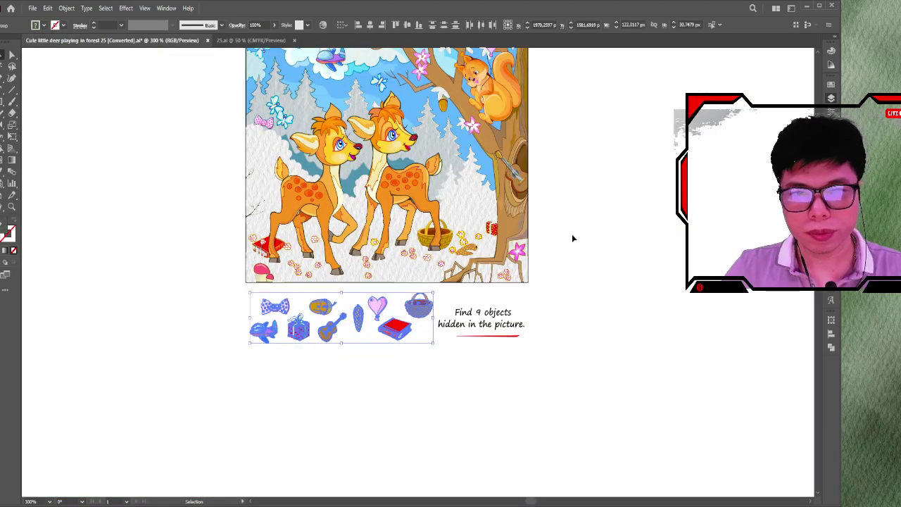
click(572, 238)
drag(573, 176, 495, 249)
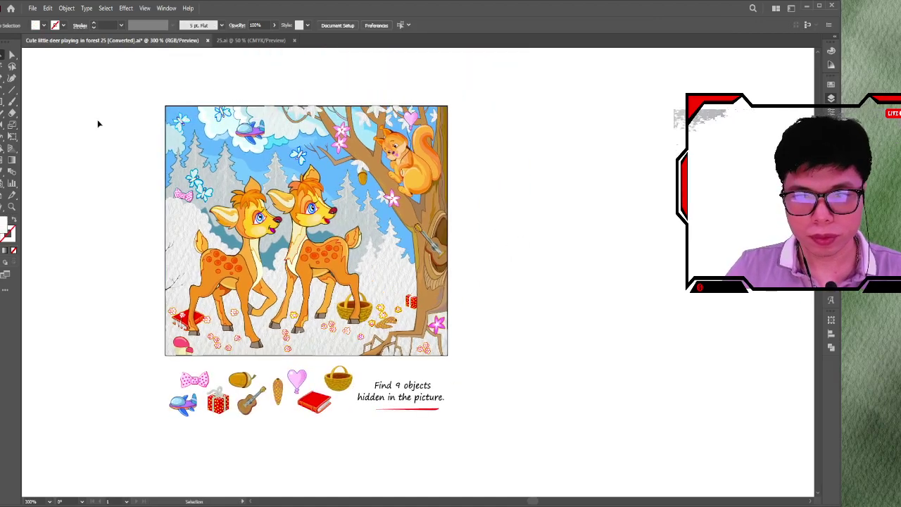
click(251, 40)
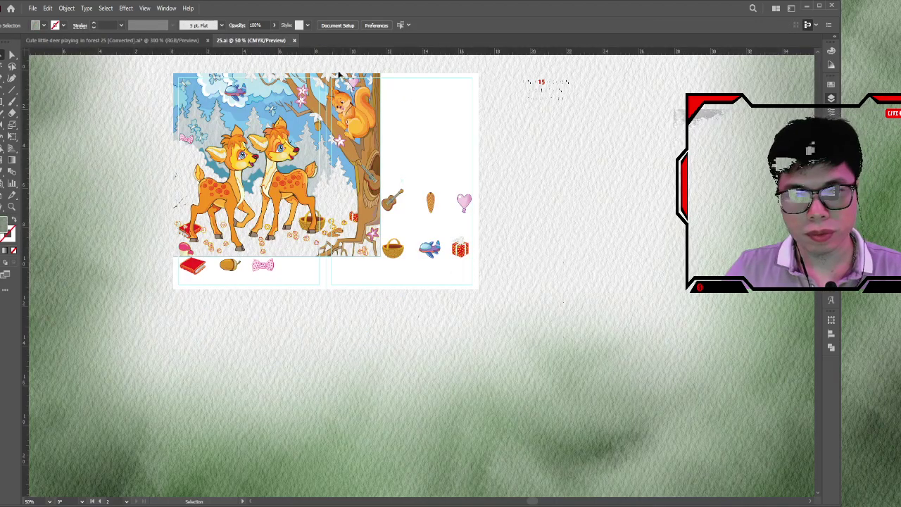
scroll(218, 88, up, 1)
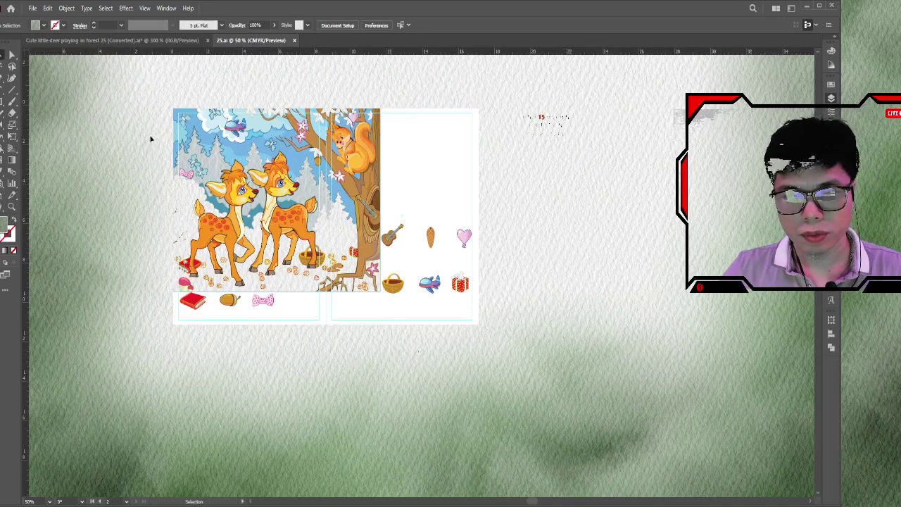